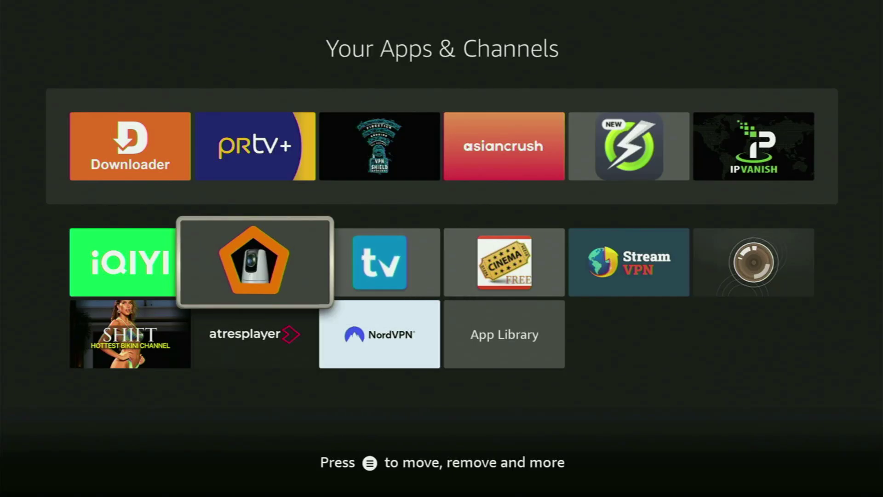
key(Left)
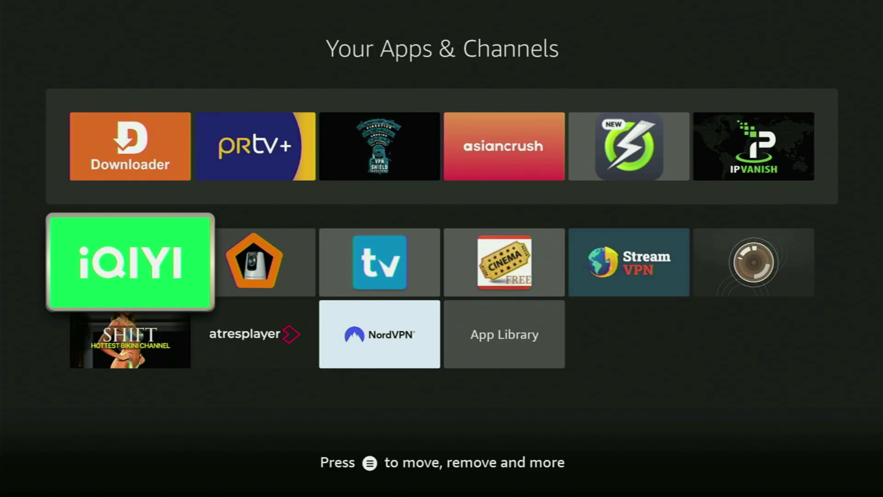
key(Right)
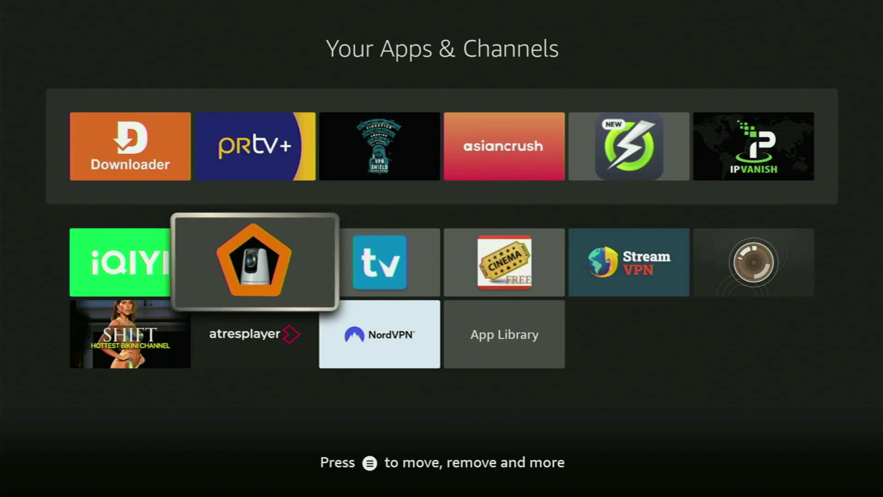
key(Right)
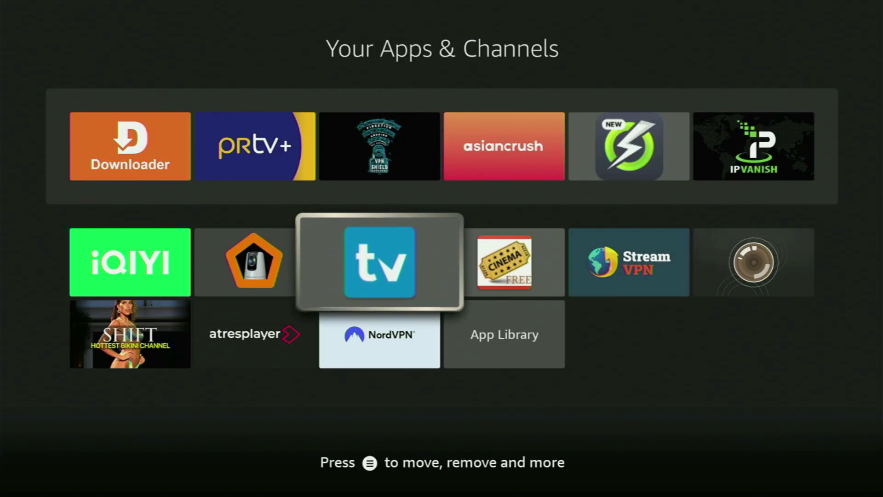
key(Up)
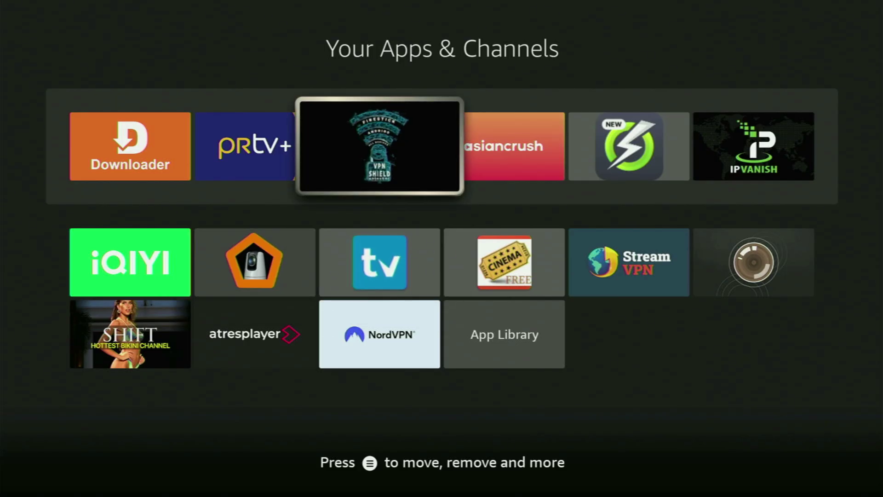
key(Down)
key(Left)
key(Left)
key(Up)
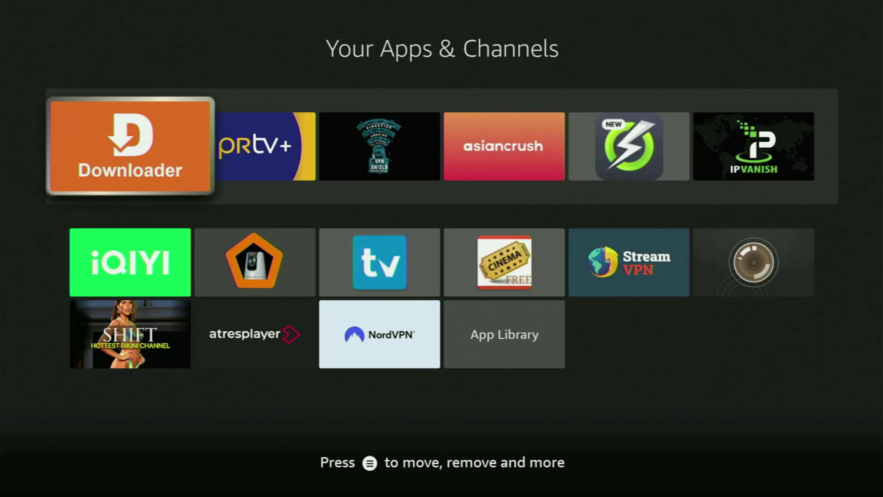
key(Right)
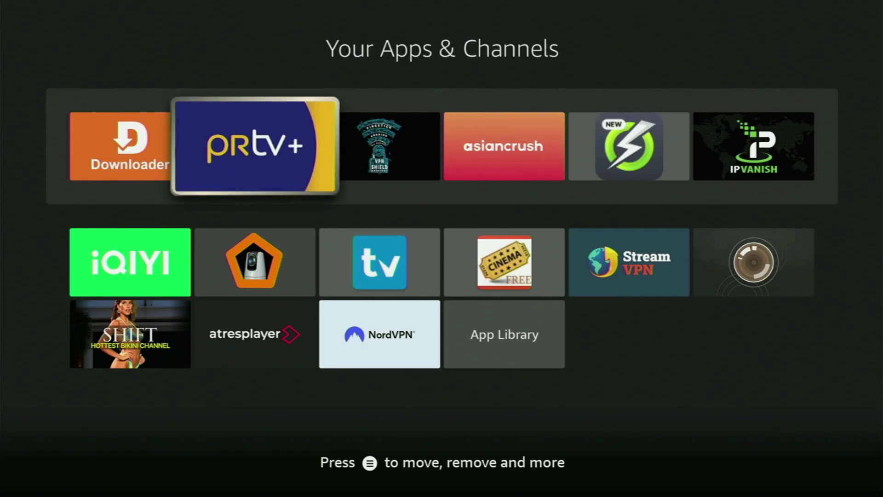
key(Right)
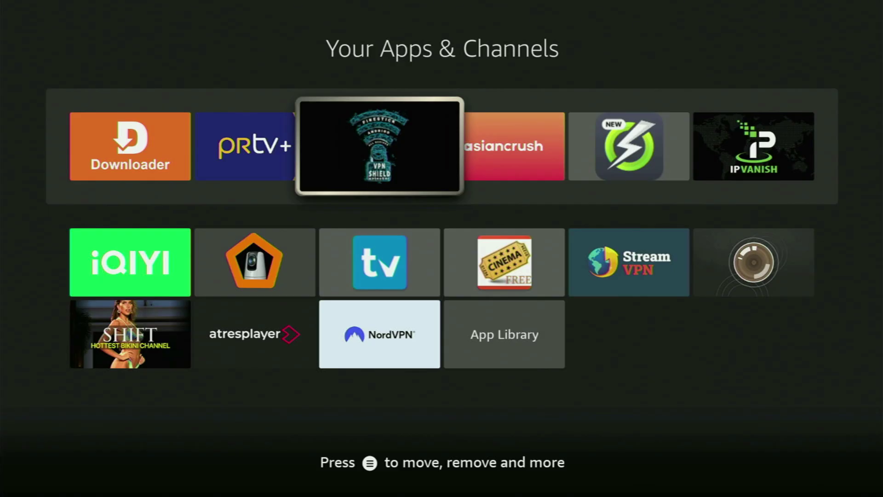
key(Left)
key(Left)
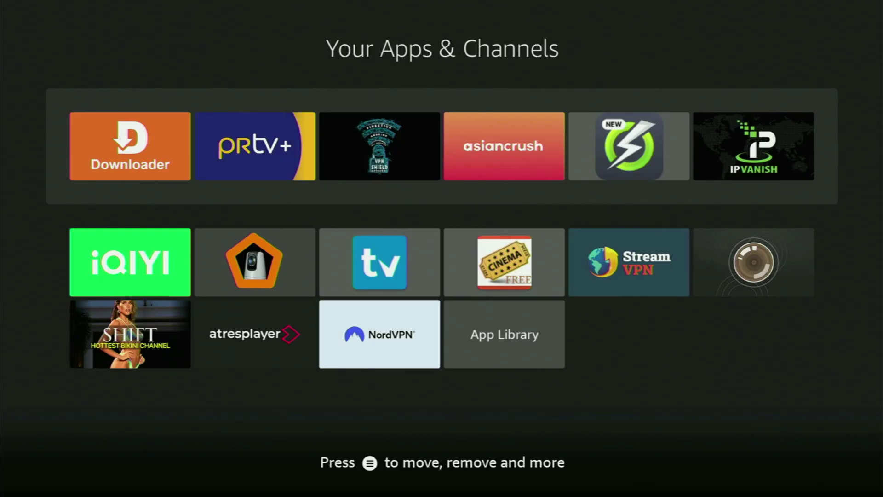
key(Down)
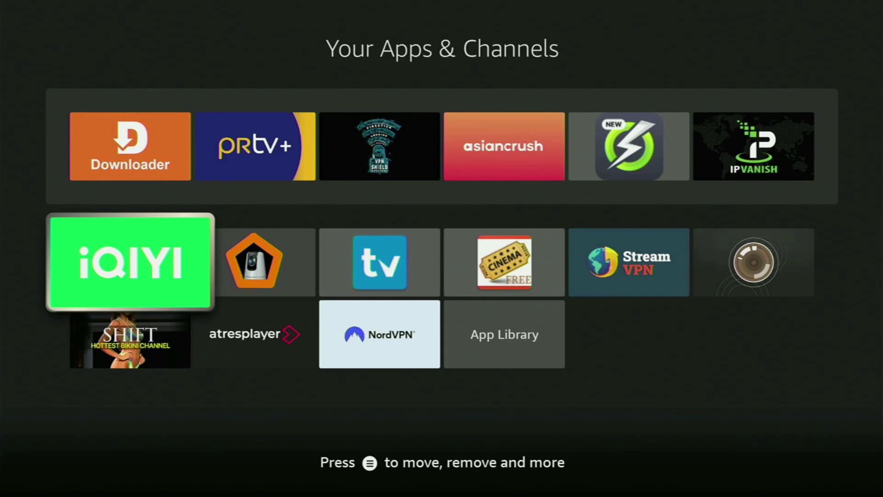
key(Right)
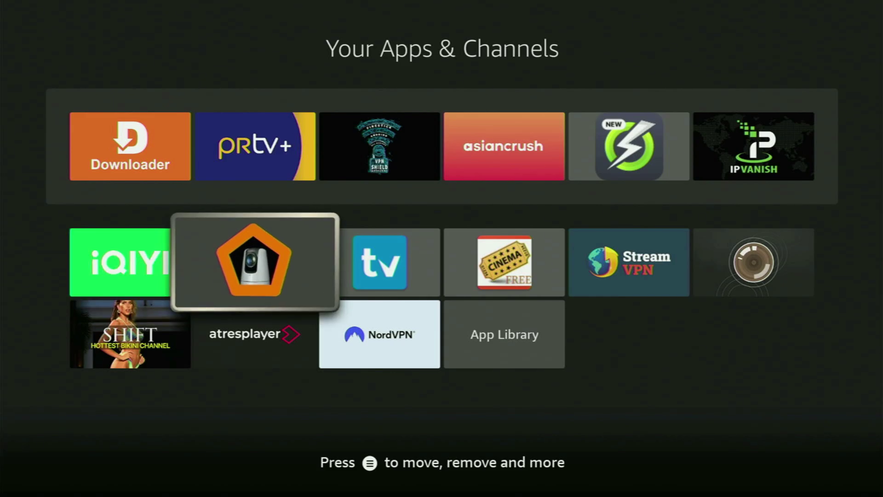
Return to the home screen and open the search text entry in Find
key(Escape)
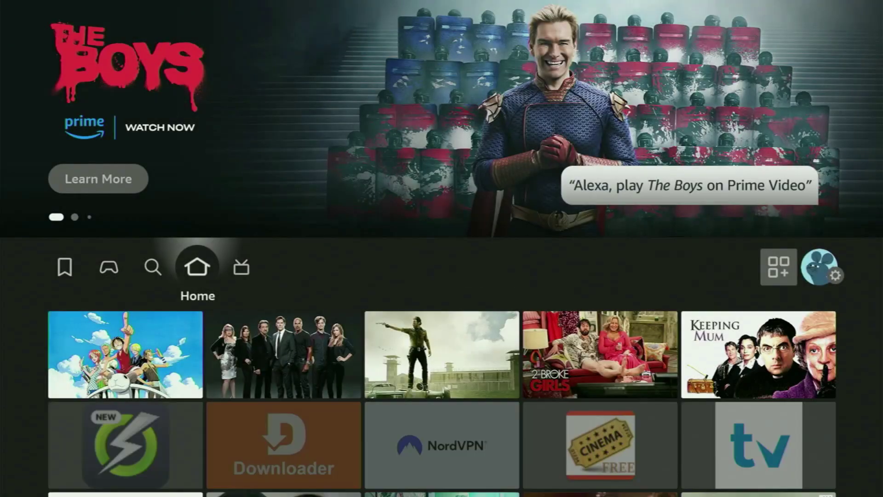
key(Left)
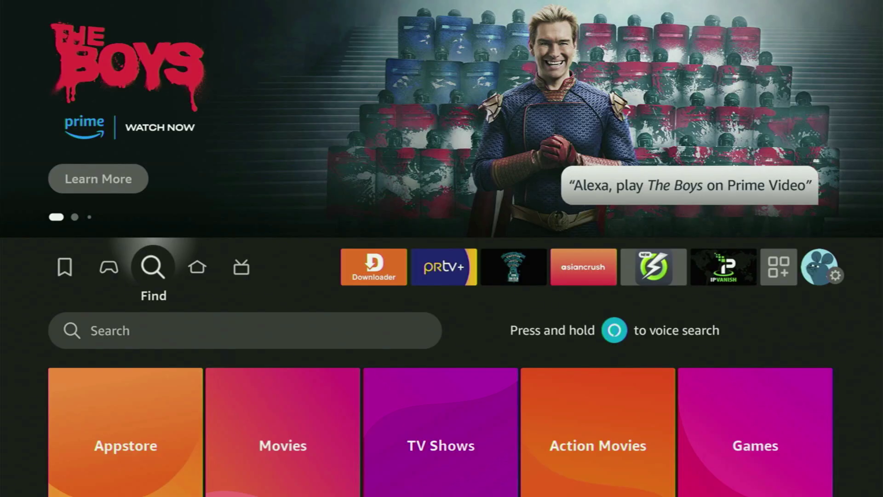
key(Down)
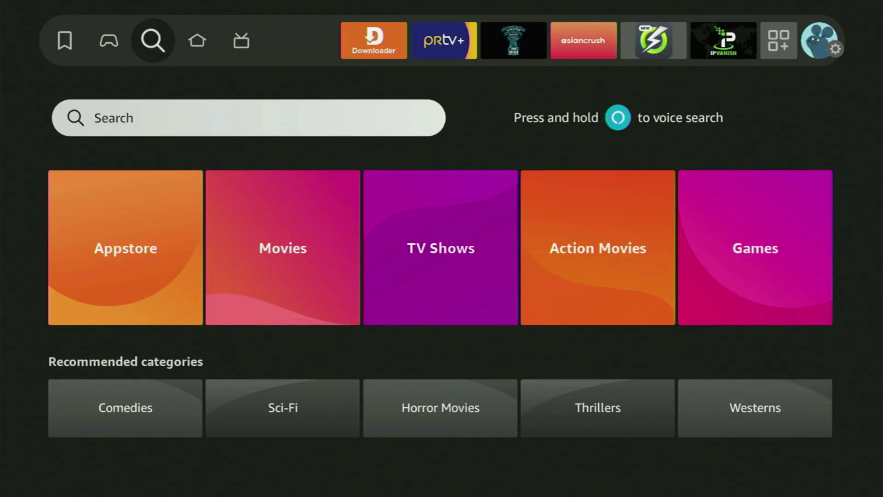
key(Return)
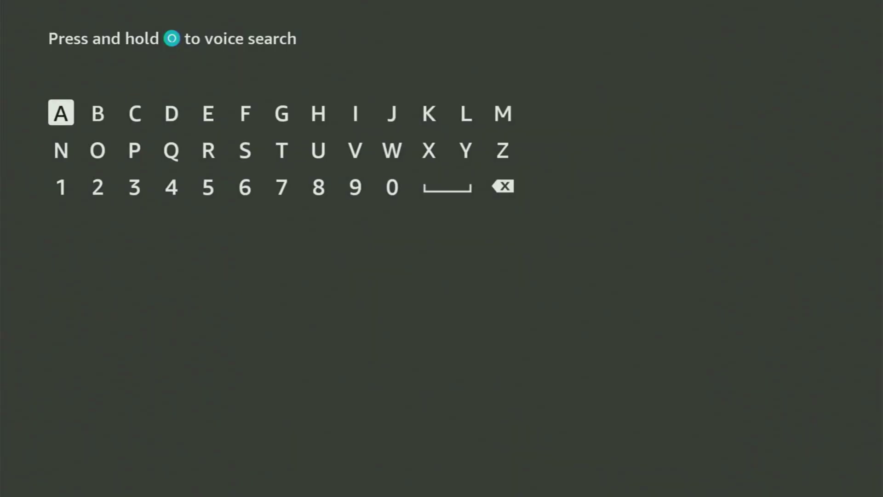
Enter "Down" as the search text
key(Right)
key(Right)
key(Right)
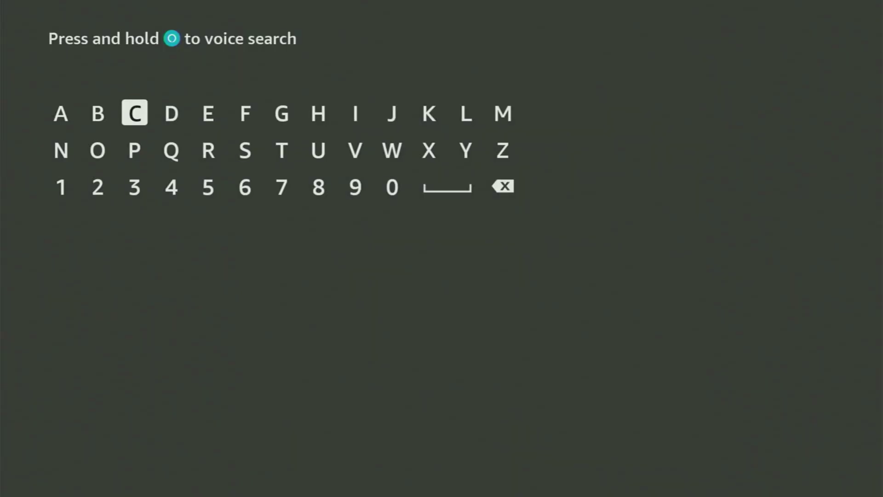
key(Return)
key(Down)
key(Left)
key(Left)
key(Return)
key(Right)
key(Right)
key(Right)
key(Right)
key(Right)
key(Right)
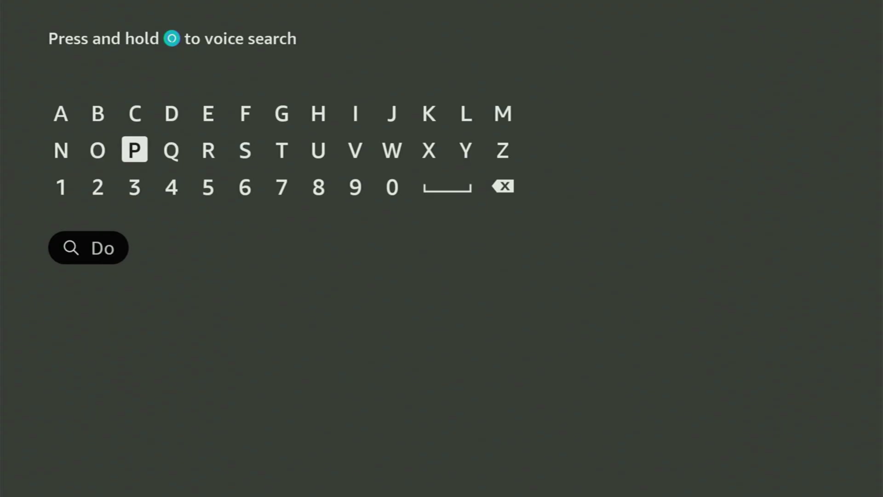
key(Right)
key(Right)
key(Return)
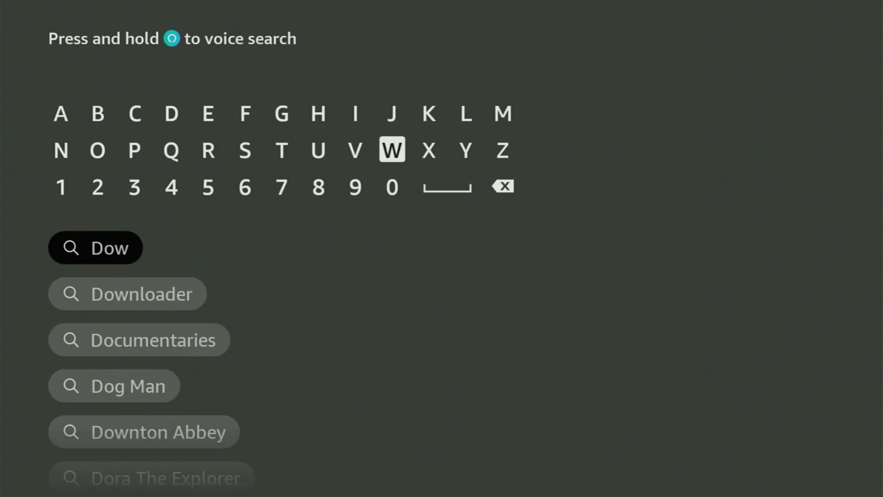
key(Left)
key(Left)
key(Left)
key(Left)
key(Left)
key(Left)
key(Left)
key(Left)
key(Left)
key(Return)
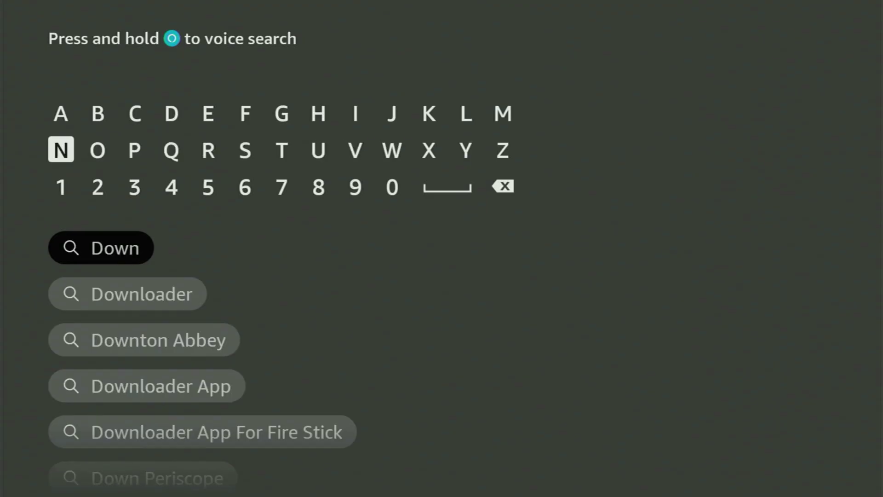
Open the search results for the suggested term Downloader
key(Down)
key(Down)
key(Down)
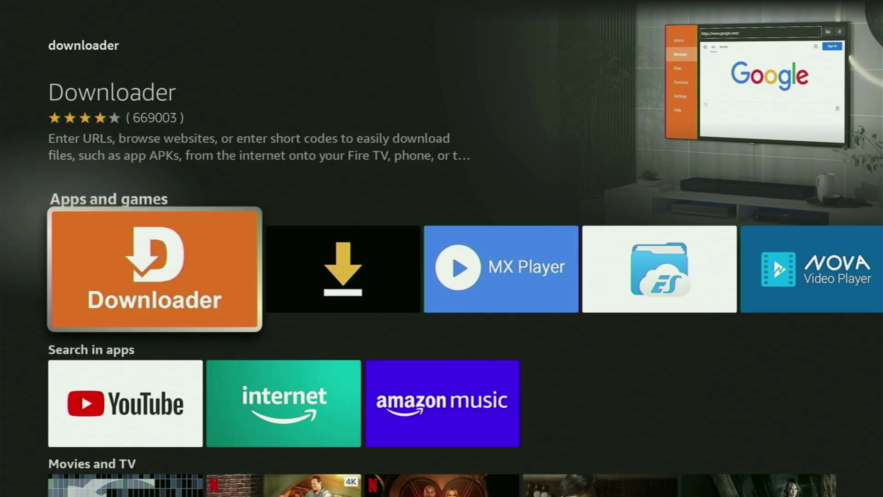
Look through the Downloader search results under Apps and games, Movies and TV, and Live TV, and return to the home screen
key(Right)
key(Right)
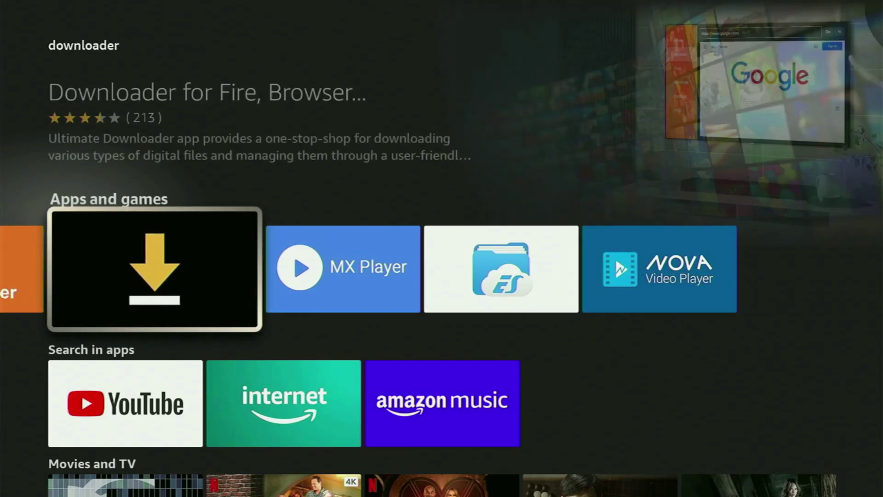
key(Left)
key(Left)
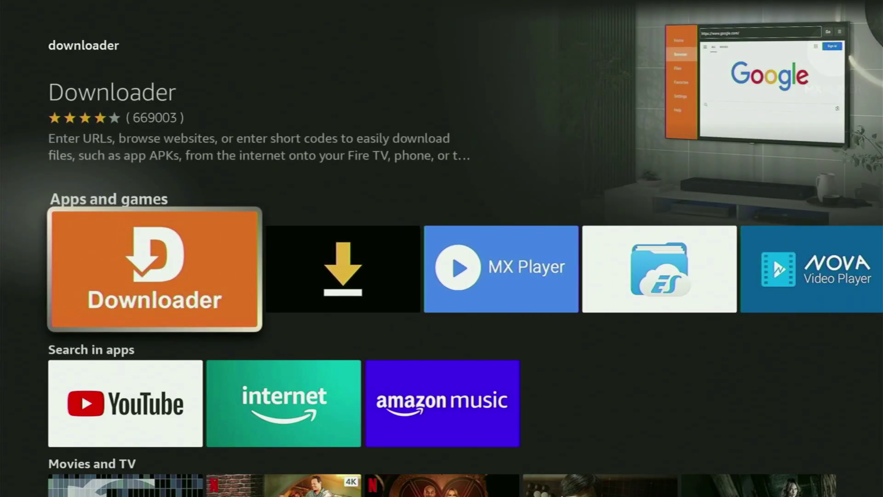
key(Down)
key(Down)
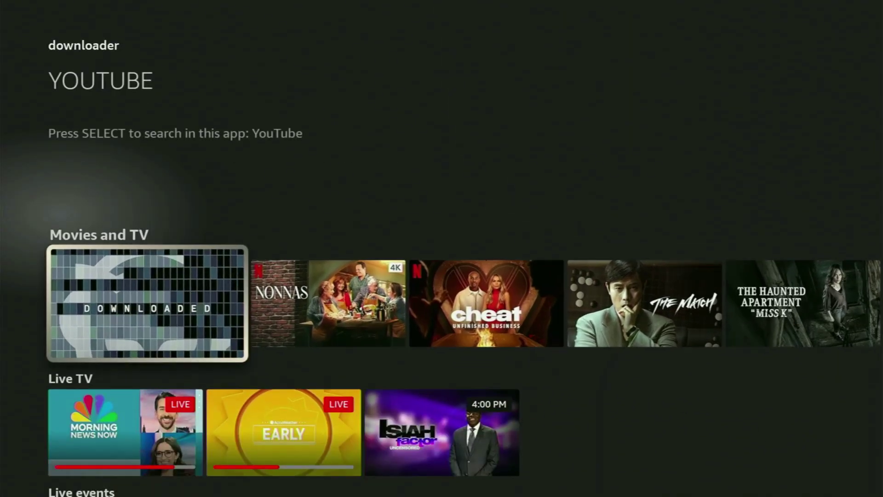
key(Down)
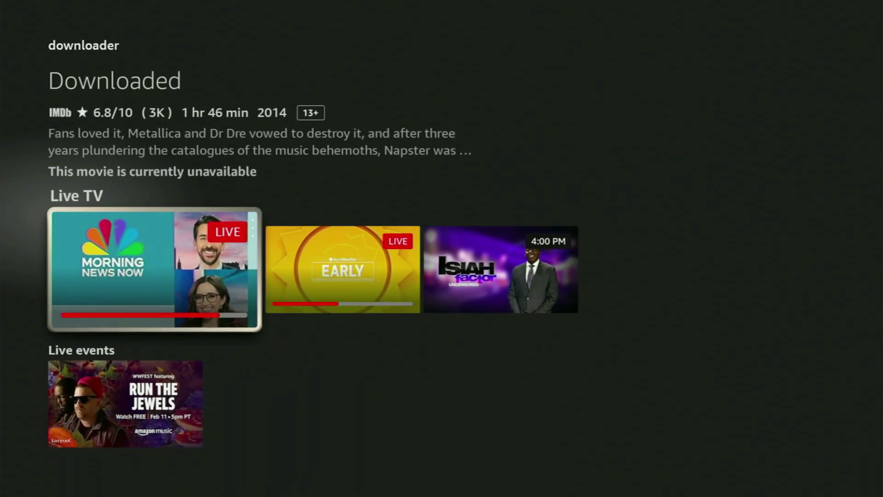
key(Up)
key(Right)
key(Right)
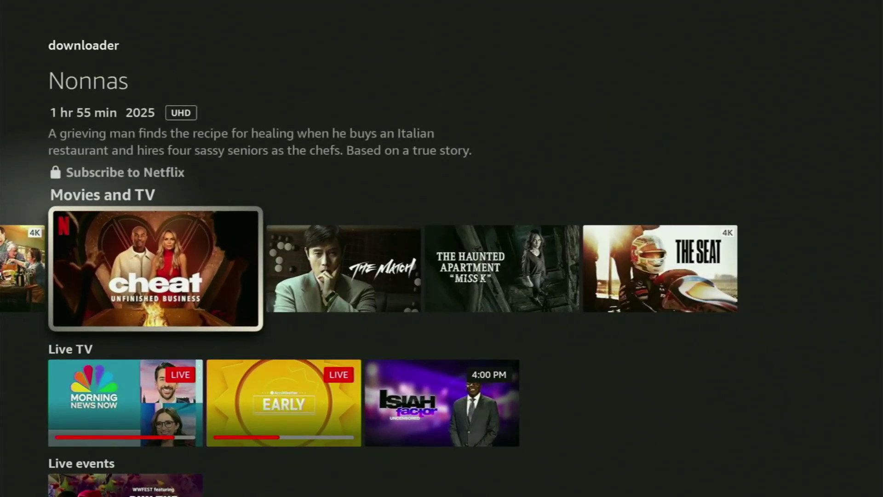
key(Up)
key(Up)
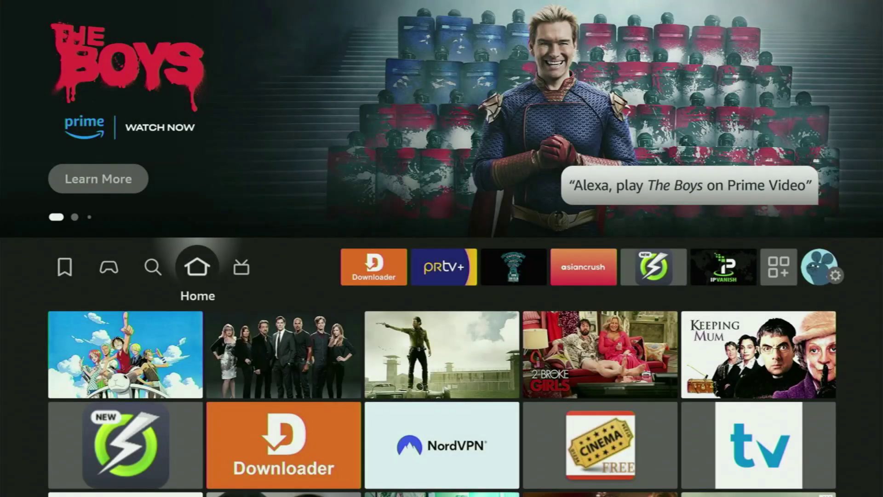
Open the My Fire TV section of the device settings
key(Right)
key(Right)
key(Right)
key(Right)
key(Right)
key(Right)
key(Right)
key(Right)
key(Right)
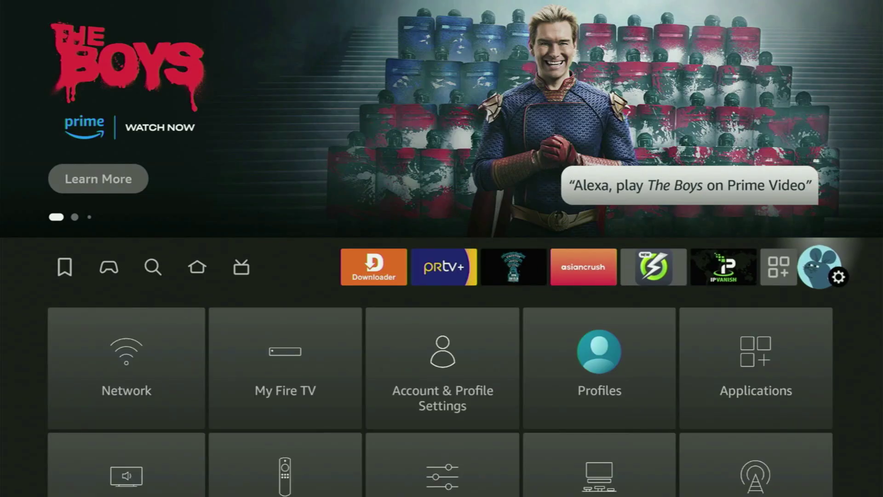
key(Down)
key(Right)
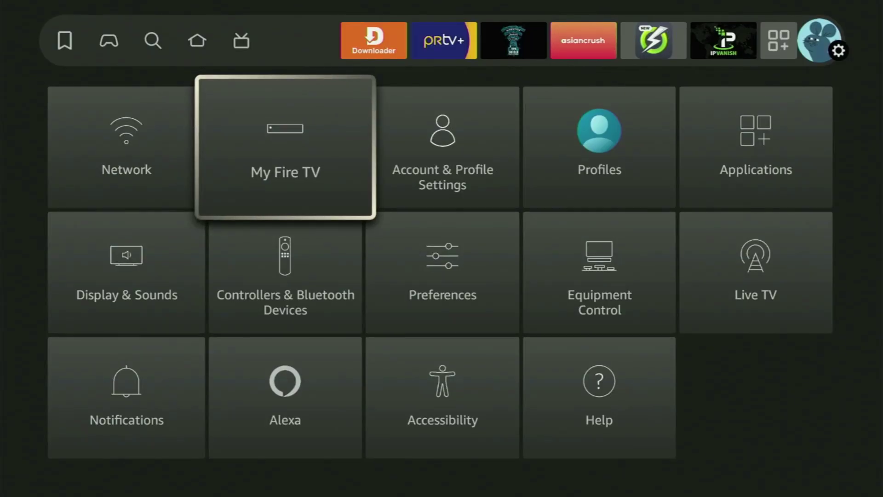
key(Return)
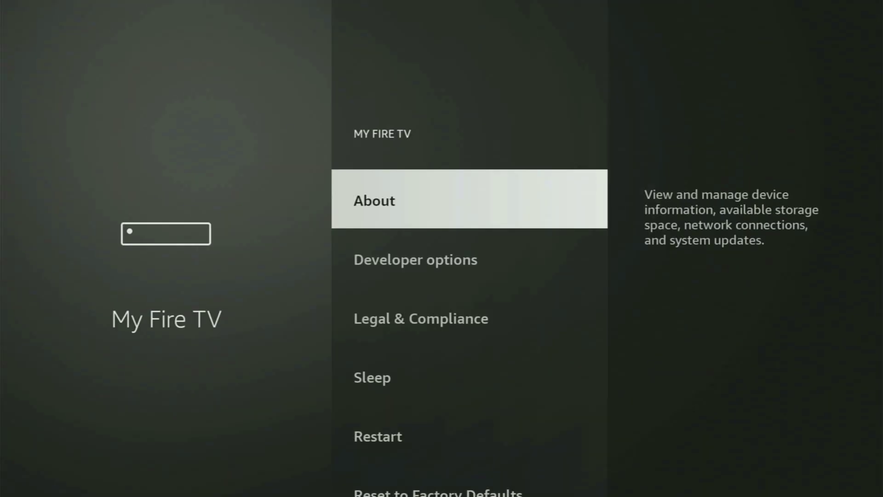
Examine the My Fire TV options from About and Developer options through to Reset to Factory Defaults
key(Down)
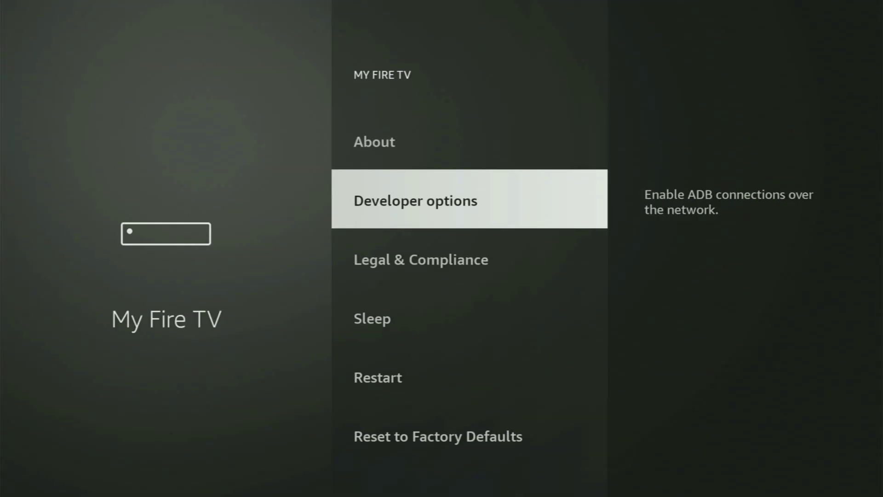
key(Down)
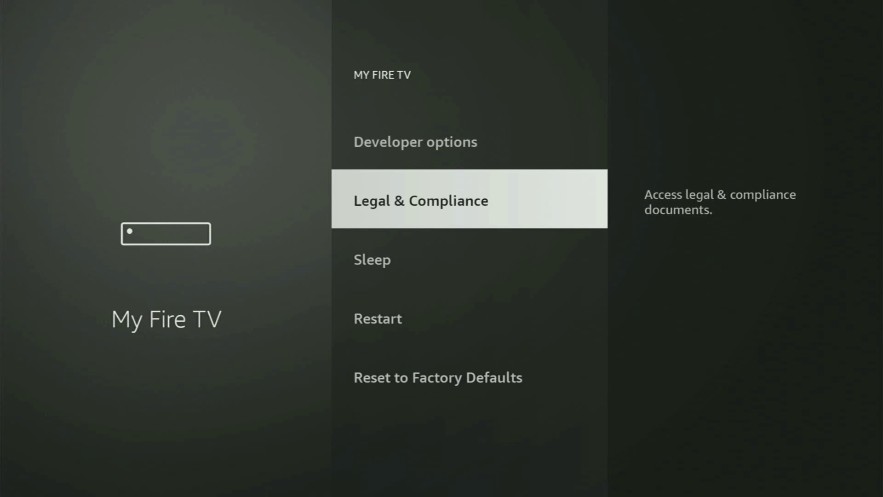
key(Down)
key(Down)
key(Up)
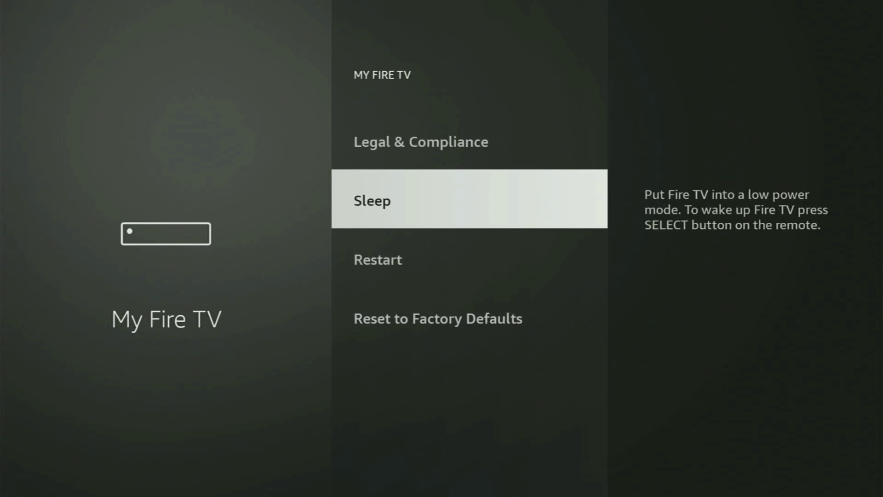
key(Up)
key(Up)
key(Up)
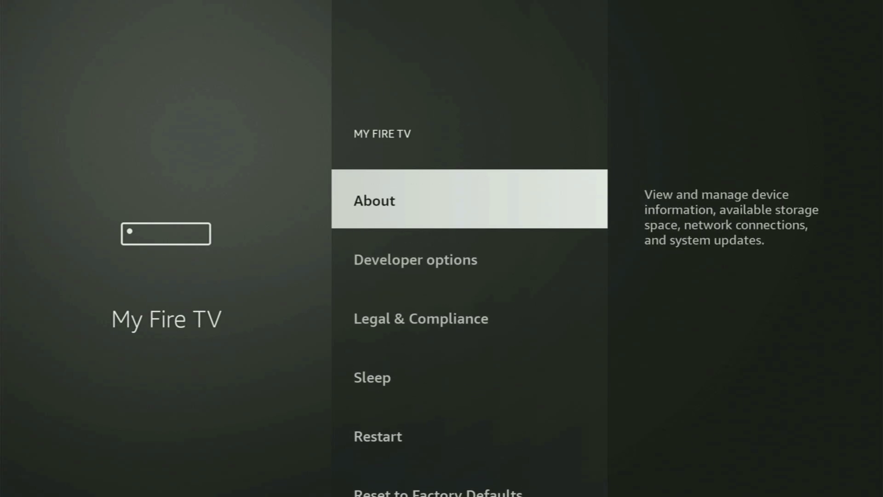
key(Down)
key(Down)
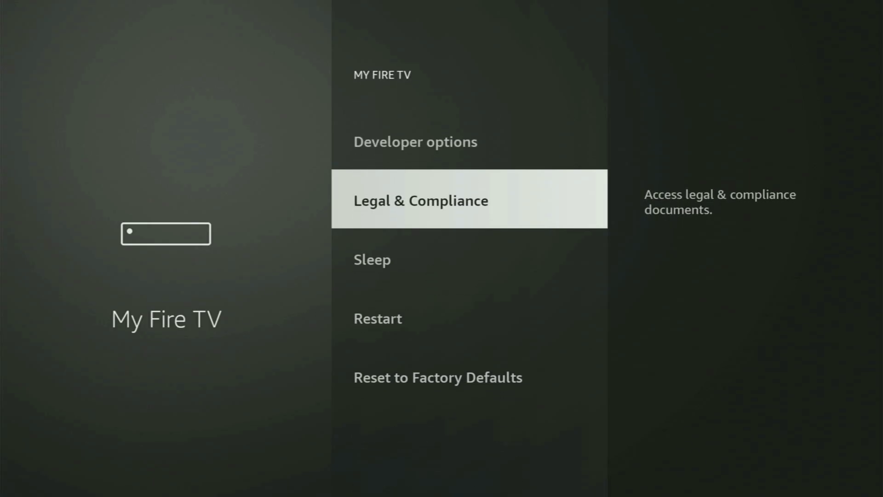
key(Down)
key(Down)
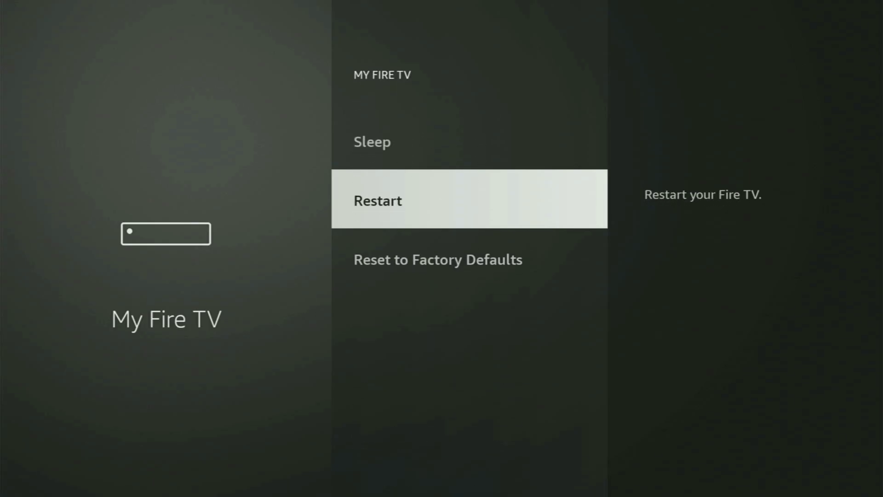
key(Down)
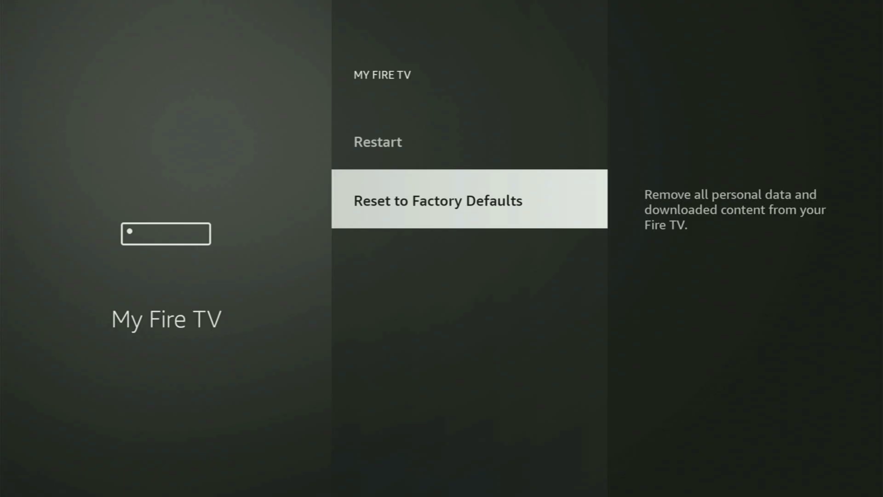
Open the About section of the My Fire TV settings
key(Up)
key(Up)
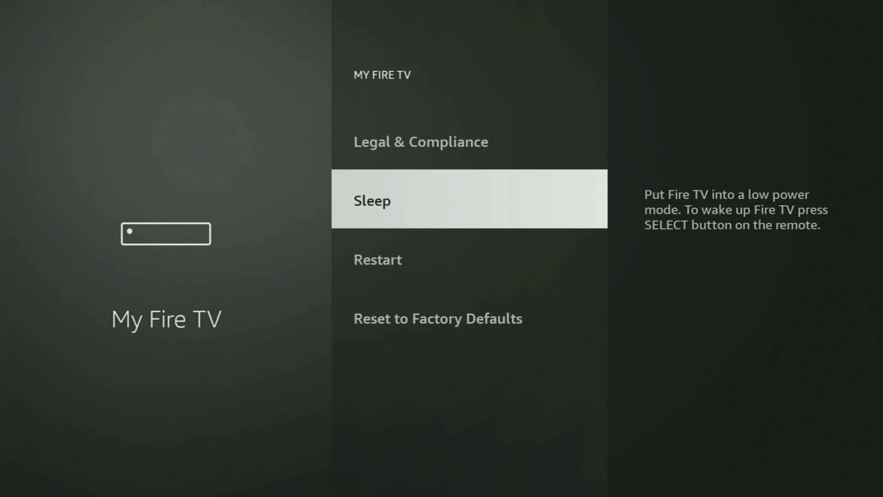
key(Up)
key(Up)
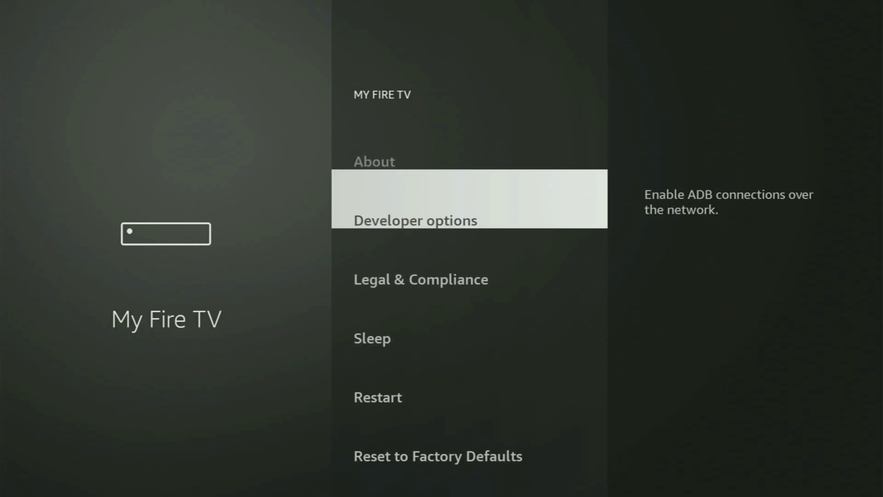
key(Up)
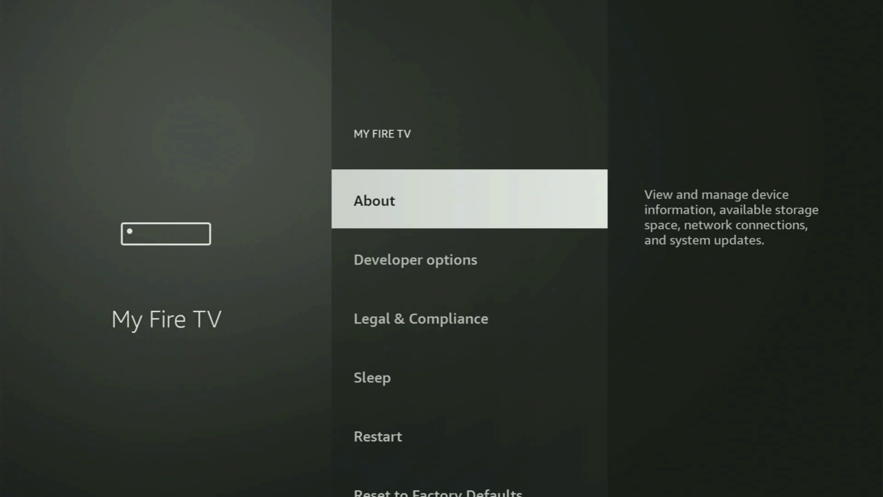
key(Down)
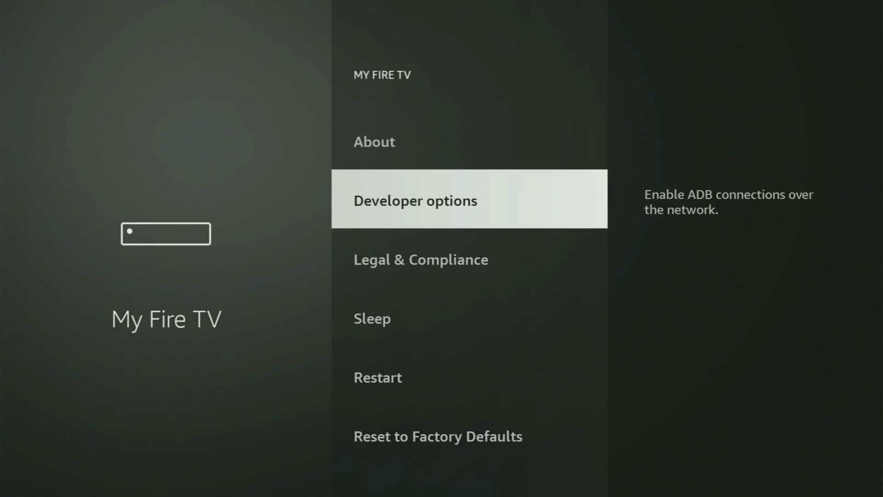
key(Up)
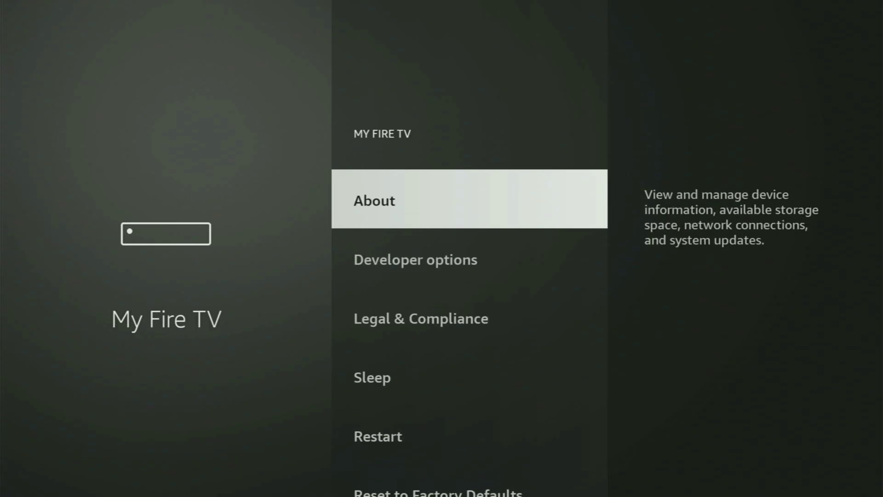
key(Return)
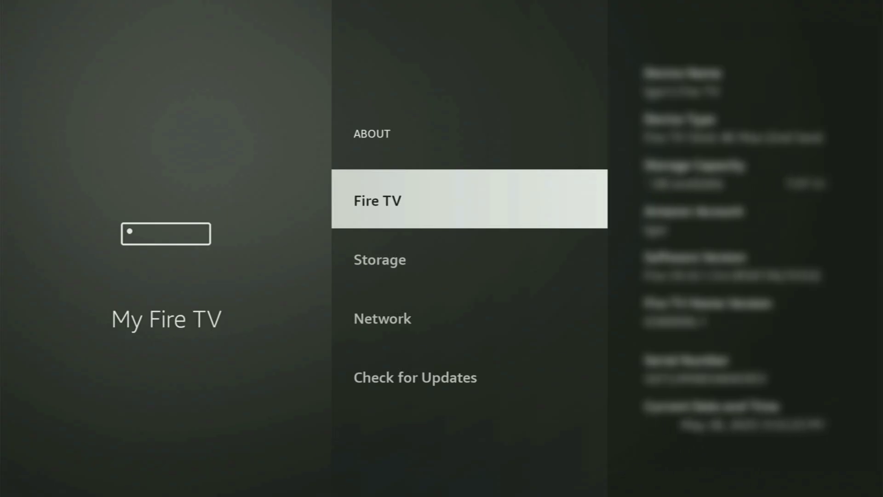
Select the Fire TV entry under About repeatedly to unlock Developer options, and return to the My Fire TV options
key(Return)
key(Return)
key(Return)
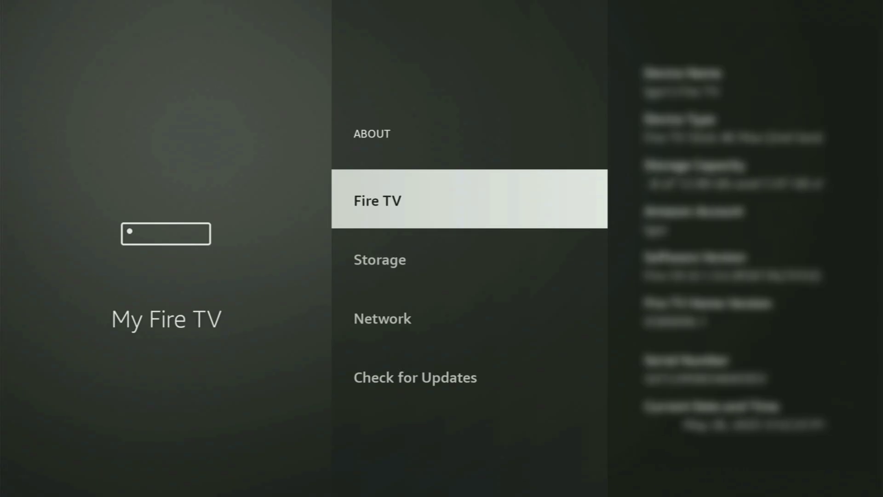
key(Escape)
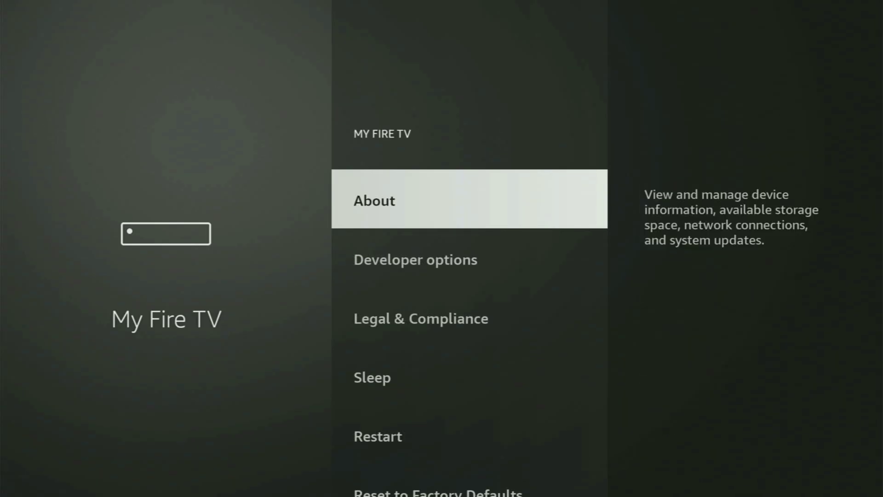
Open Developer options and turn ADB debugging on
key(Down)
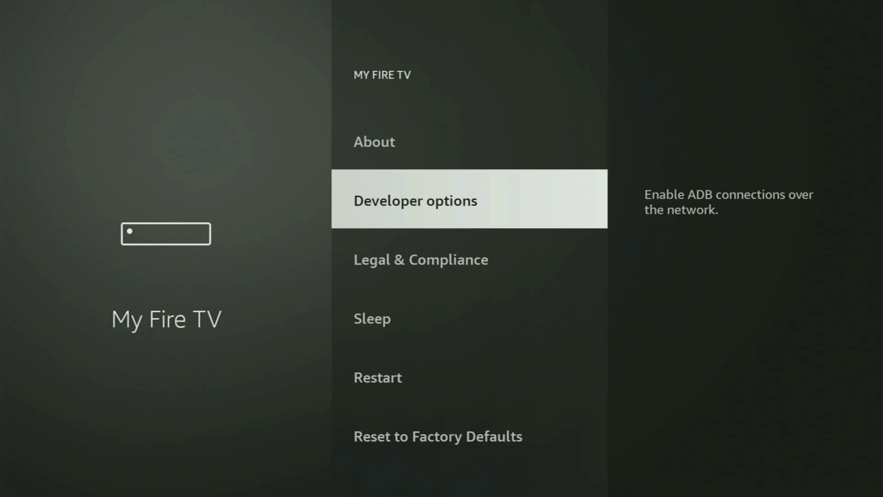
key(Return)
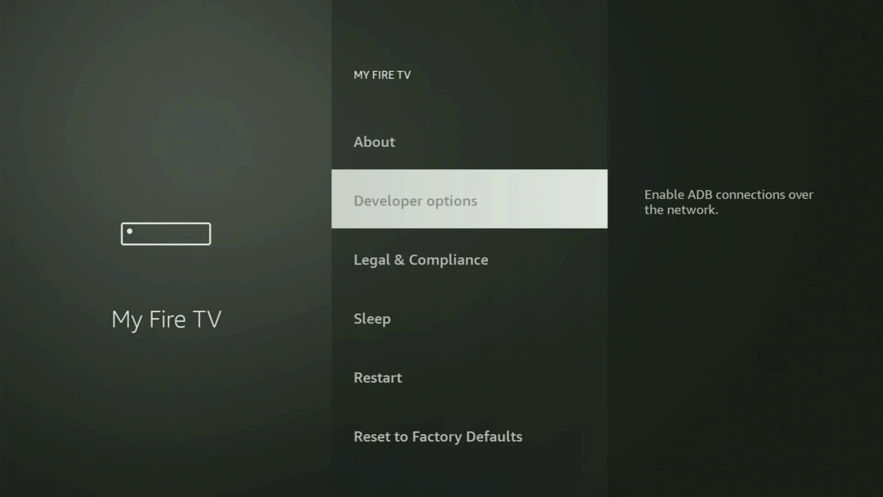
key(Return)
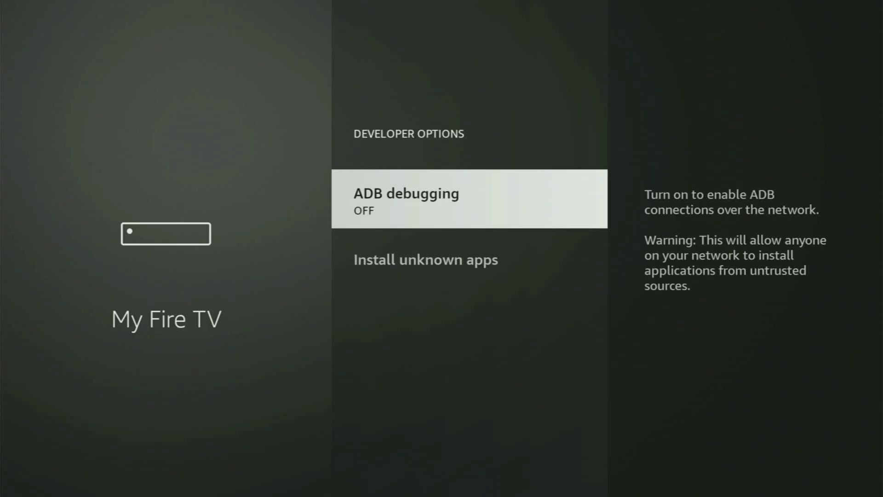
key(Return)
Open the Install unknown apps list and switch the Downloader permission off and back on
key(Down)
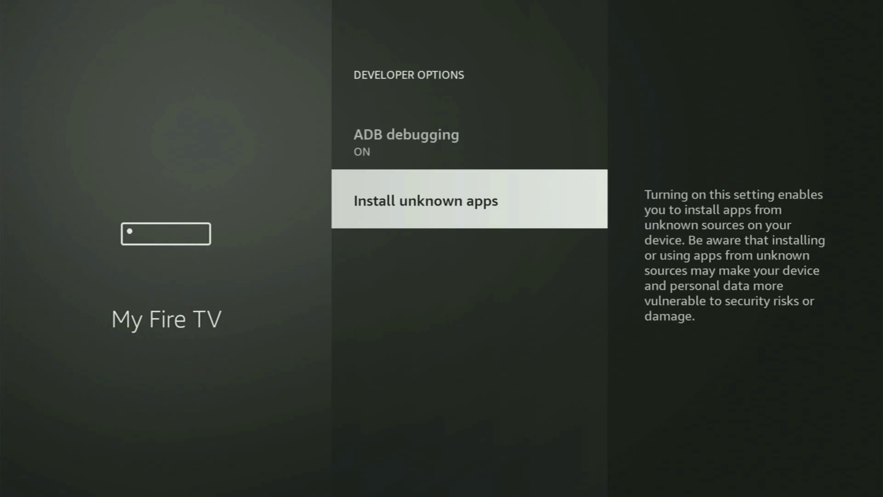
key(Return)
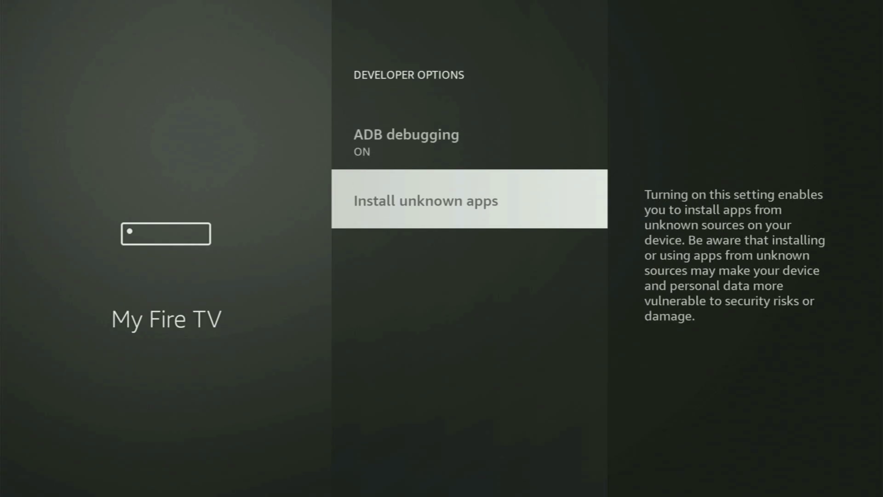
key(Down)
key(Down)
key(Down)
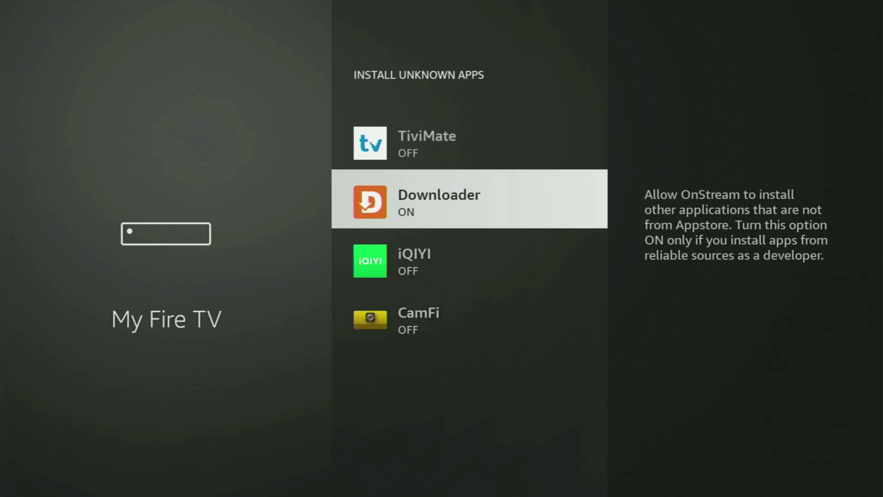
key(Return)
key(Return)
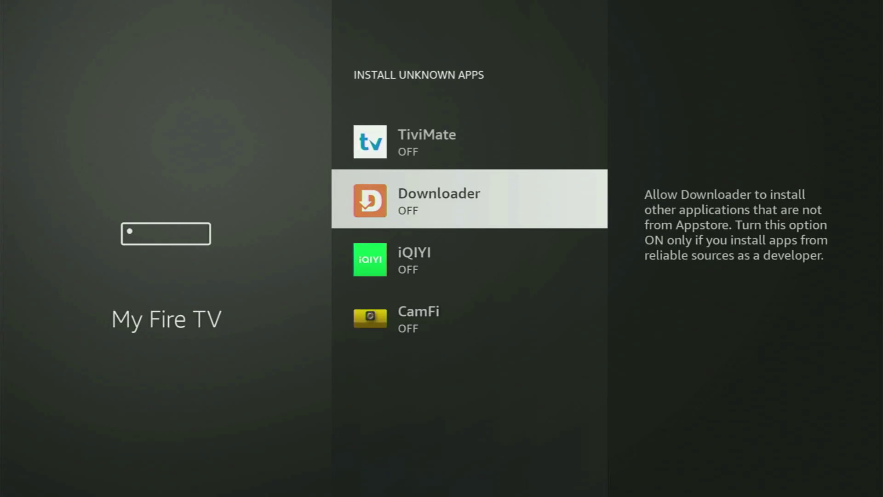
Review the install permissions of the apps in the Install unknown apps list, from OnStream to CamFi
key(Up)
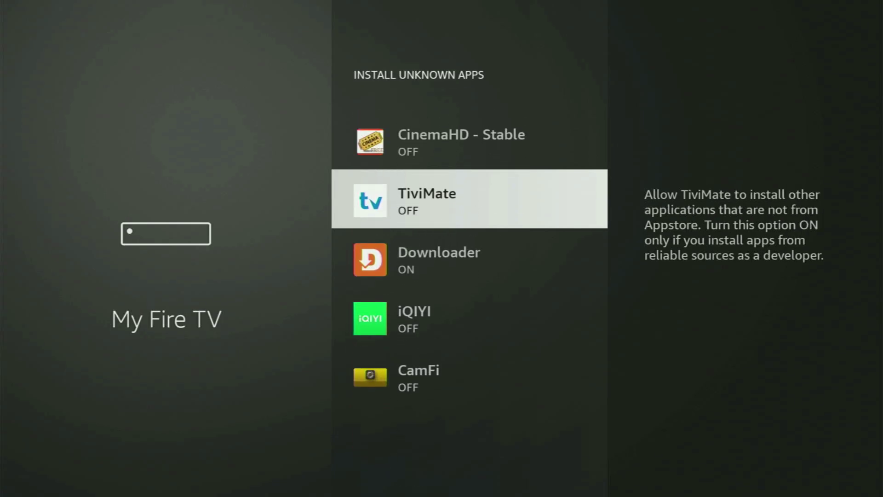
key(Up)
key(Up)
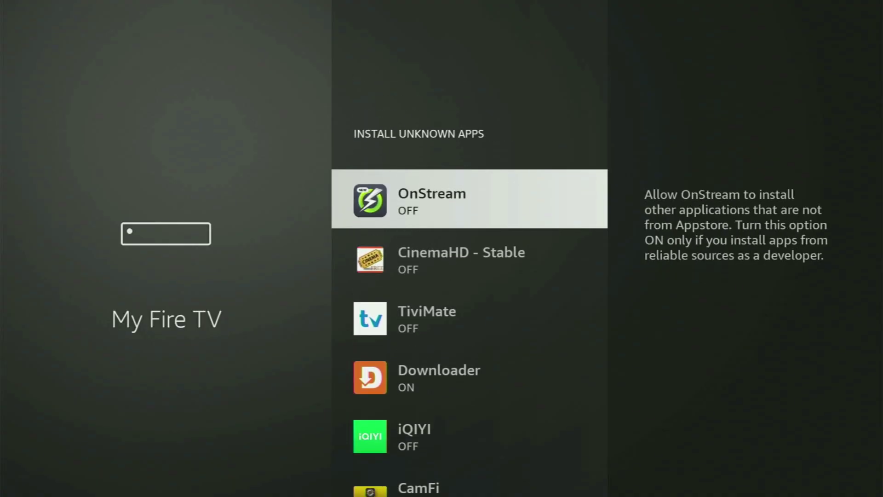
key(Down)
key(Down)
key(Down)
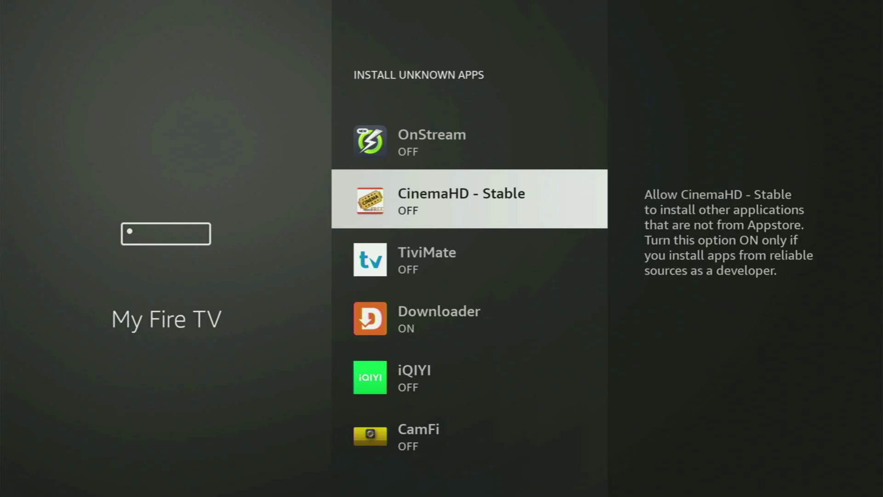
key(Down)
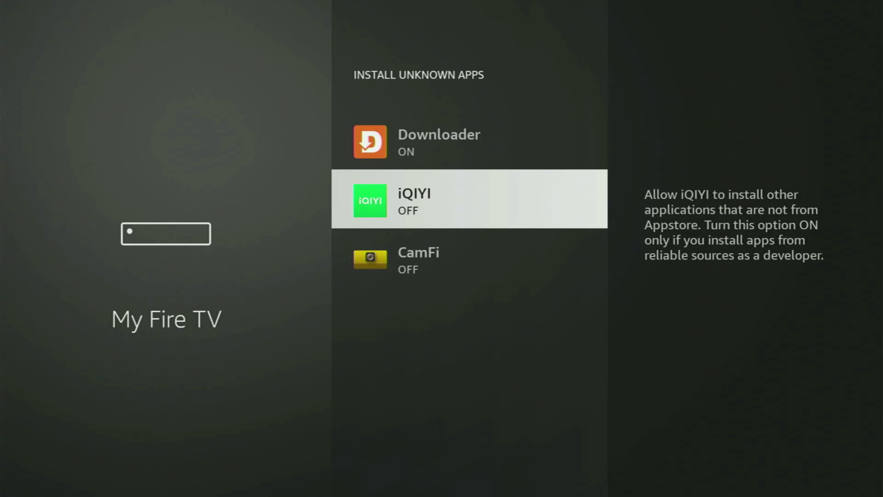
key(Down)
key(Up)
key(Up)
key(Up)
key(Up)
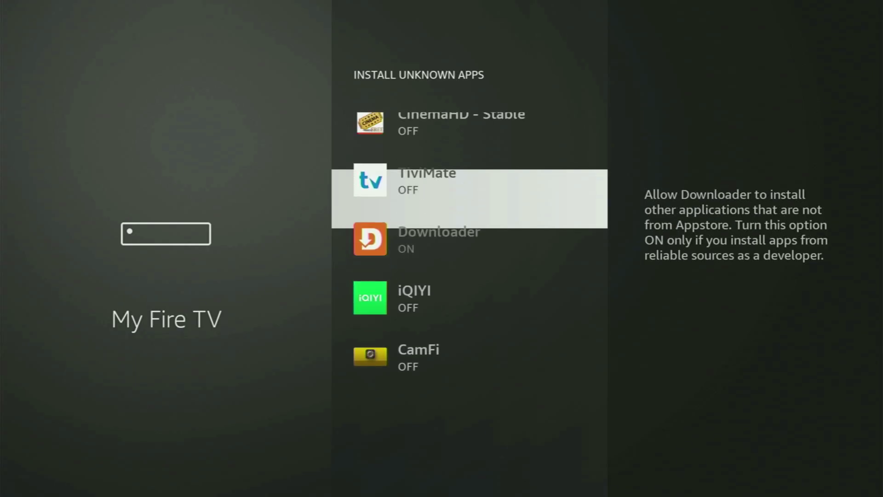
key(Up)
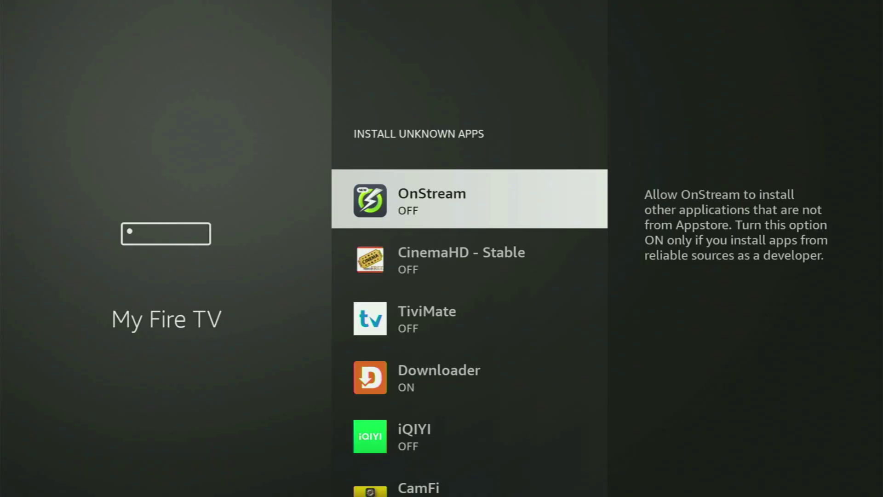
Return to the home screen and open the full Your Apps & Channels list
key(Home)
key(Right)
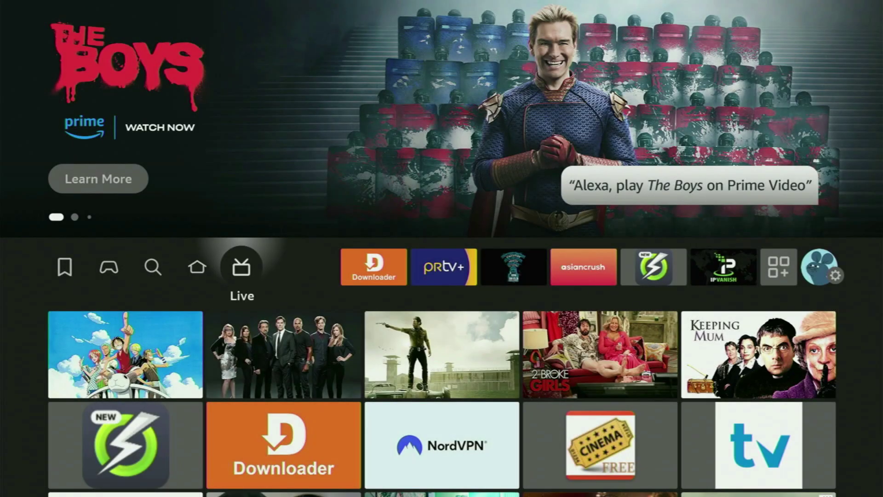
key(Right)
key(Right)
key(Right)
key(Right)
key(Right)
key(Right)
key(Right)
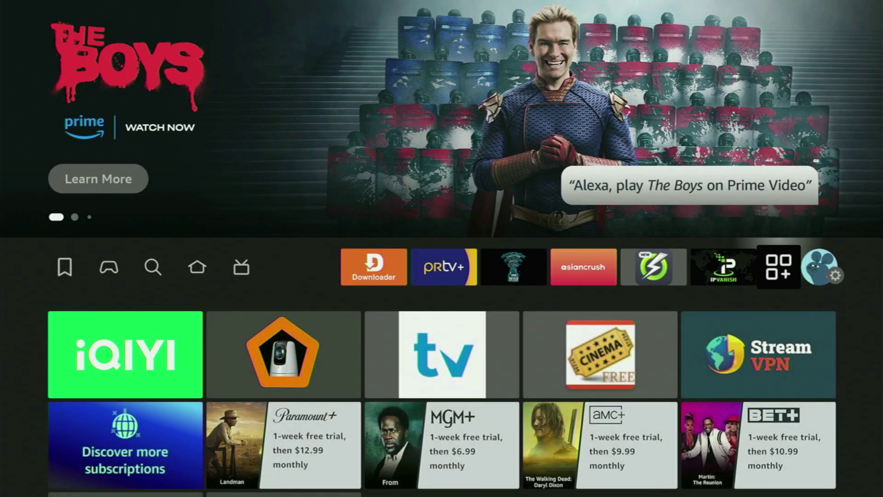
key(Return)
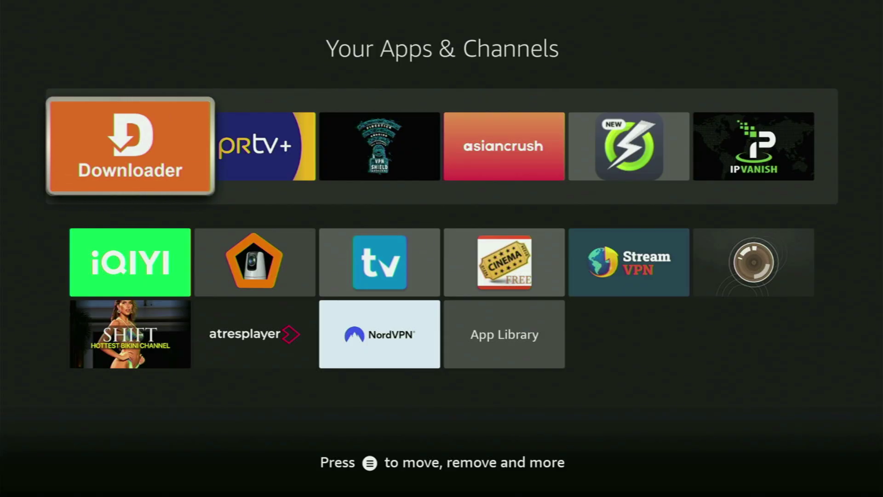
Launch NordVPN from Your Apps & Channels
key(Down)
key(Down)
key(Right)
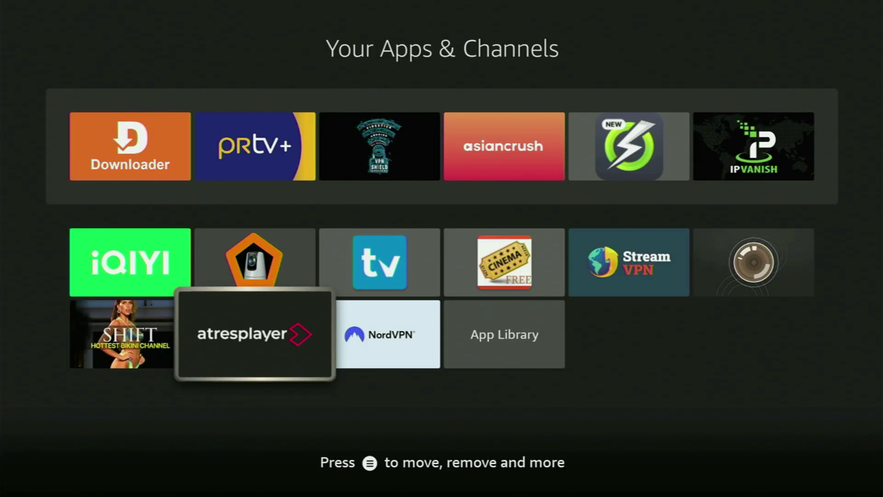
key(Right)
key(Return)
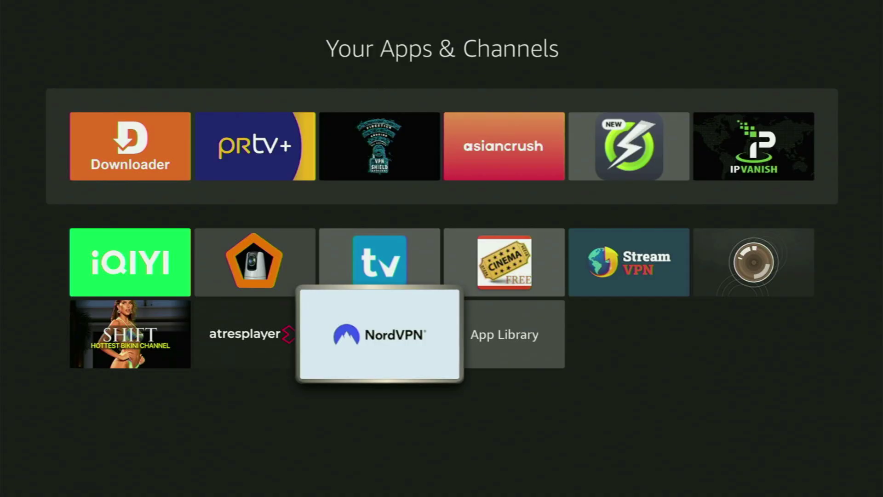
Go through the specialty server rows from Obfuscated up to P2P, and open the Countries list in NordVPN
key(Up)
key(Up)
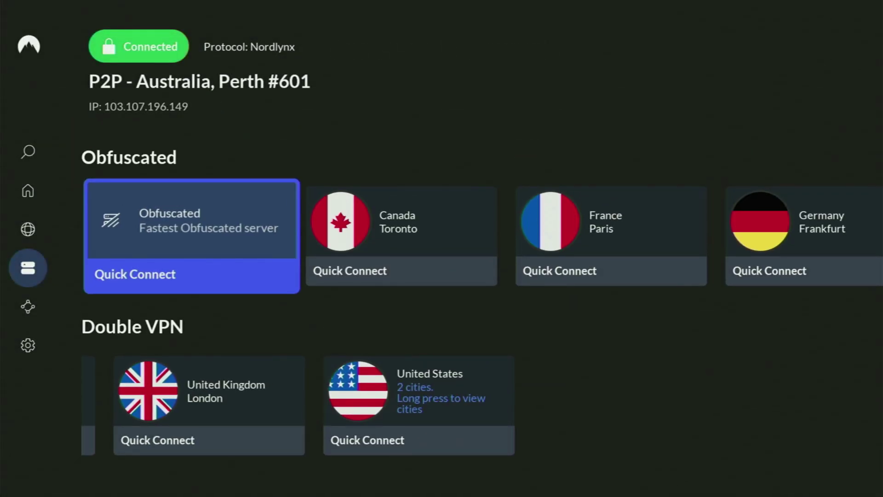
key(Up)
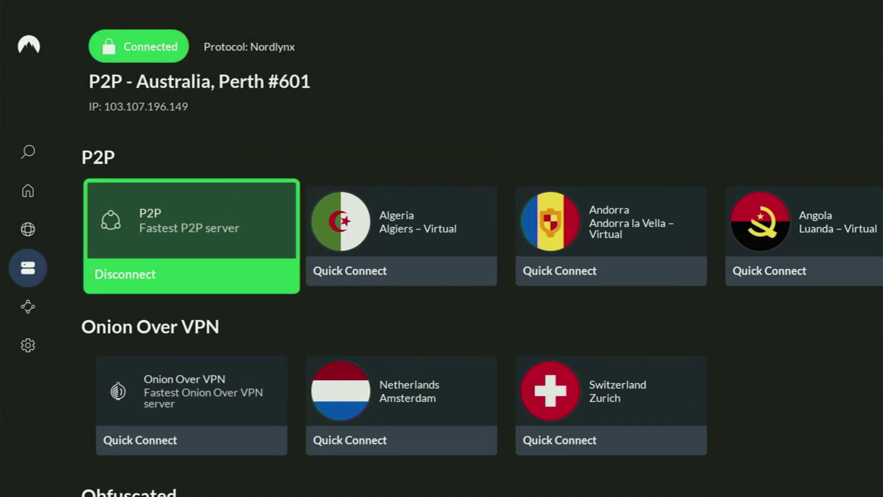
key(Left)
key(Right)
key(Left)
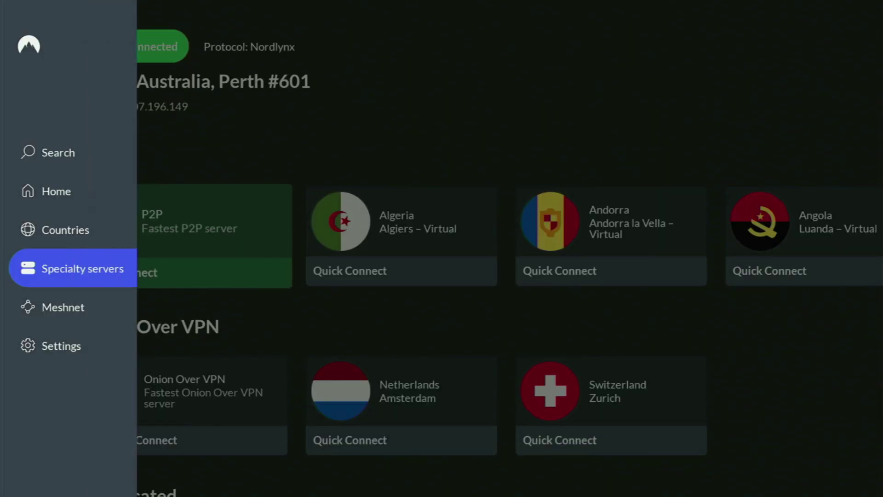
key(Up)
key(Right)
Browse the available VPN country servers alphabetically from the A row to the J - K row
key(Down)
key(Down)
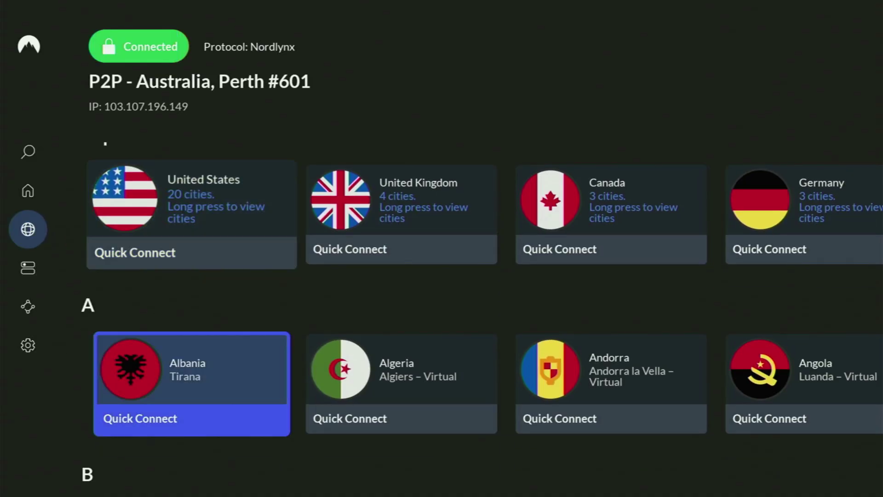
key(Right)
key(Right)
key(Right)
key(Right)
key(Right)
key(Right)
key(Right)
key(Right)
key(Right)
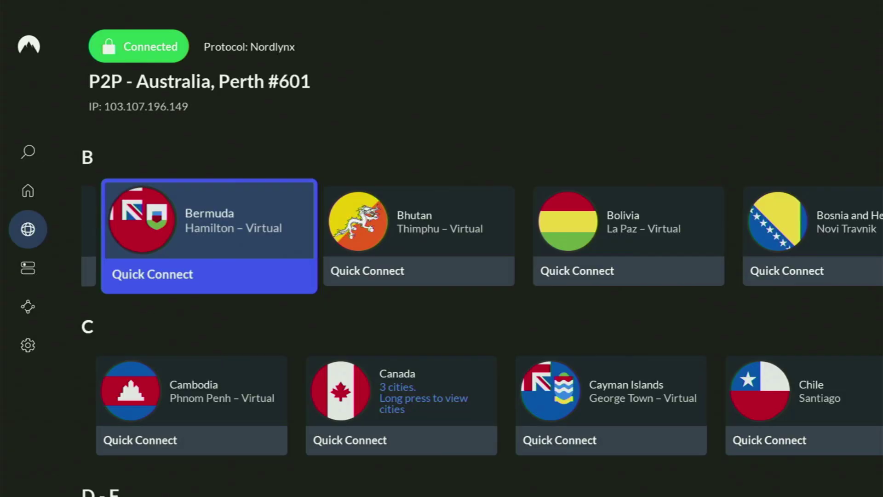
key(Down)
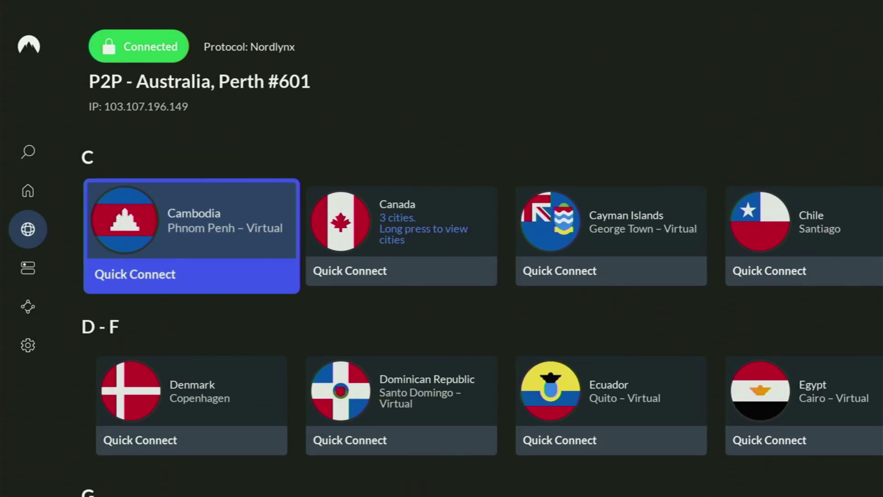
key(Right)
key(Right)
key(Right)
key(Right)
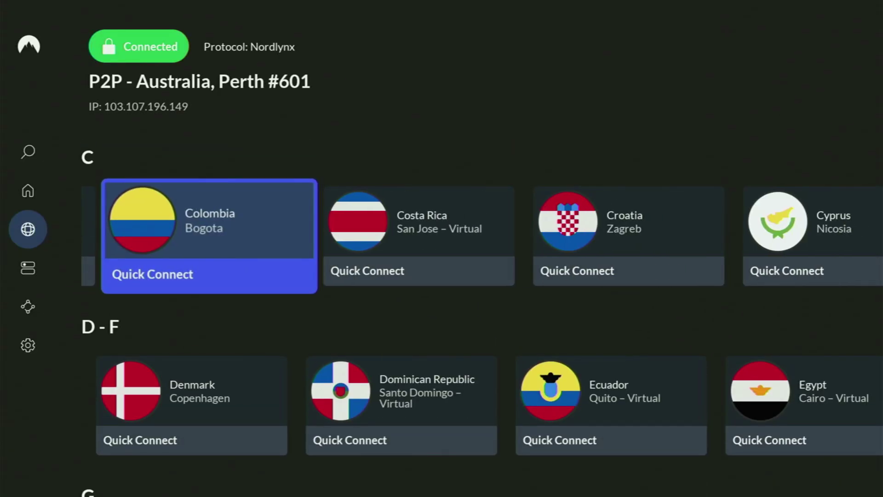
key(Right)
key(Right)
key(Down)
key(Down)
key(Down)
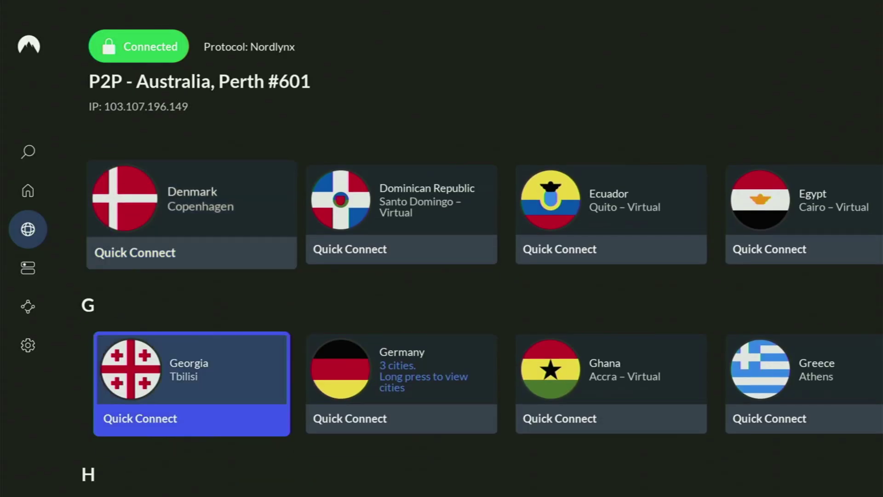
key(Down)
key(Down)
key(Down)
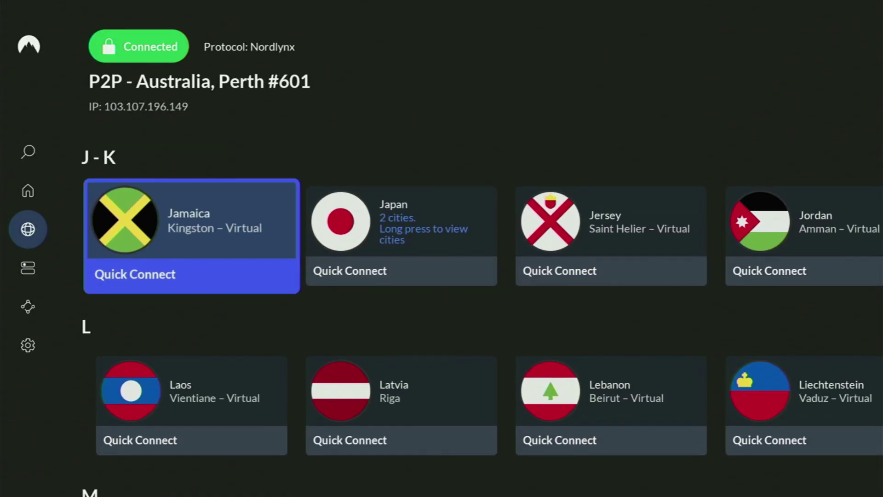
Browse the remaining country servers down to the T row and go along that row to Turkey
key(Down)
key(Down)
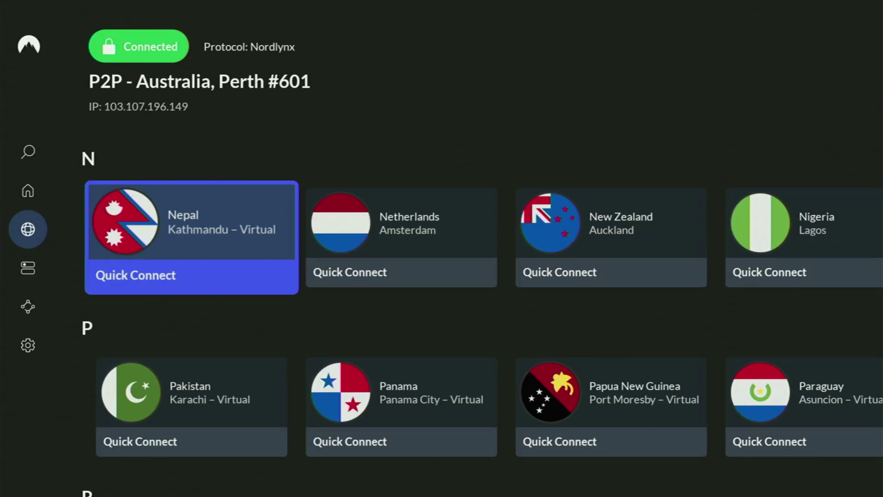
key(Down)
key(Down)
key(Down)
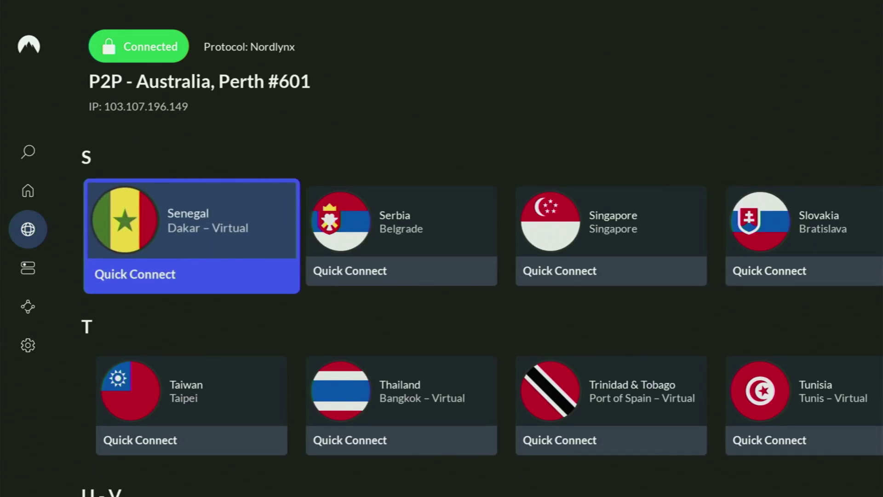
key(Down)
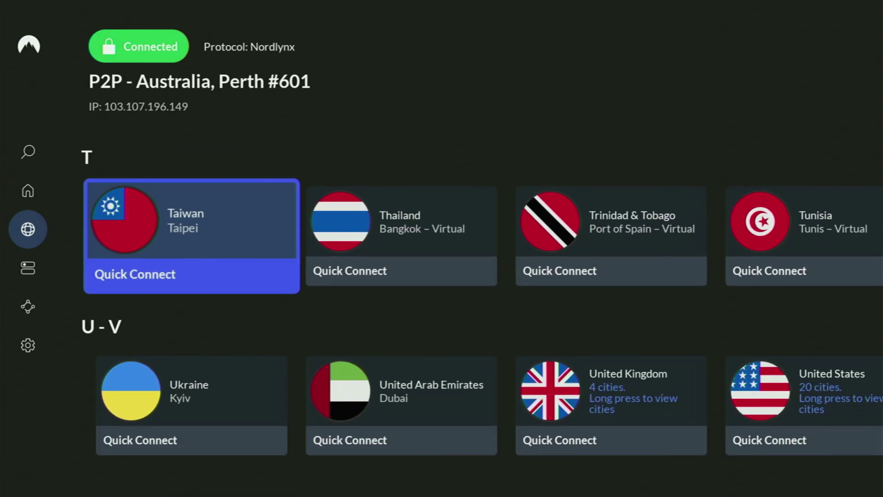
key(Right)
key(Right)
key(Right)
key(Right)
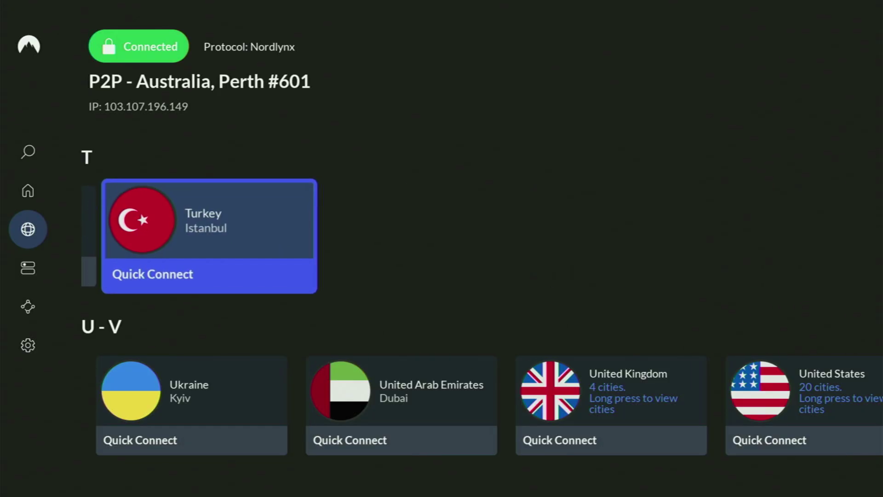
Connect to the United Kingdom server in the U - V row of the country list
key(Up)
key(Down)
key(Down)
key(Right)
key(Right)
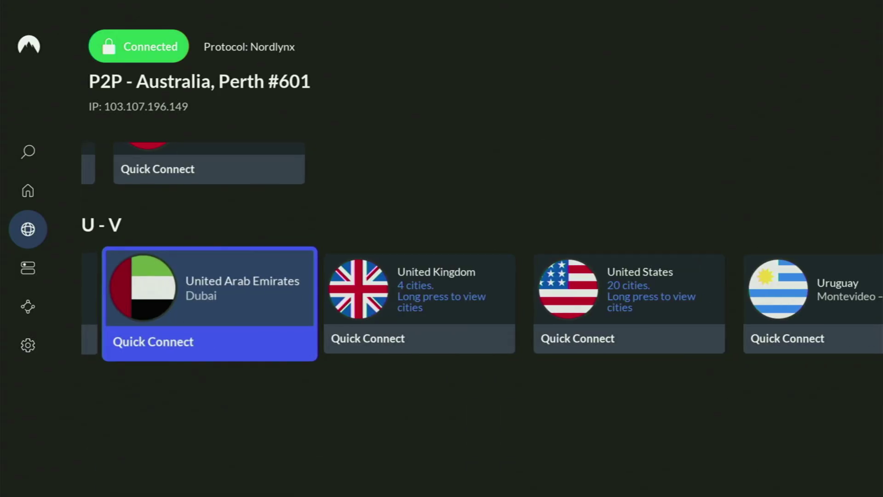
key(Return)
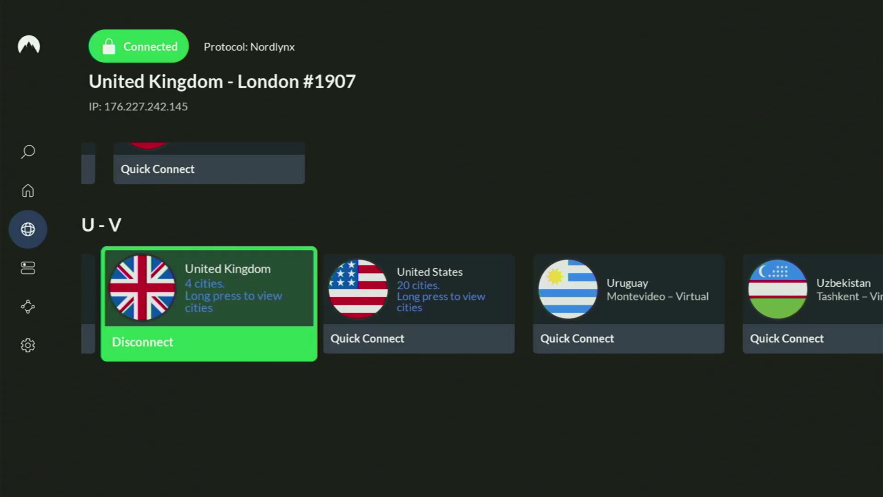
Go back up through the alphabetical country rows to the Popular countries row
key(Up)
key(Up)
key(Up)
key(Up)
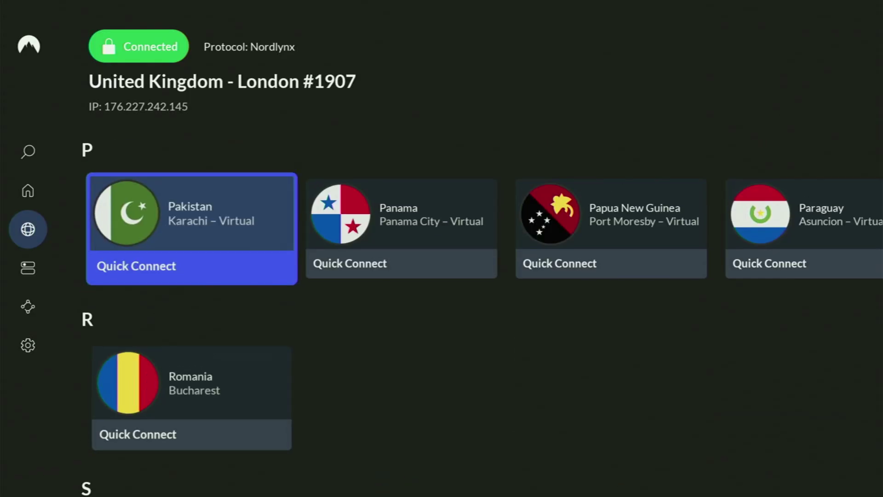
key(Up)
key(Up)
key(Up)
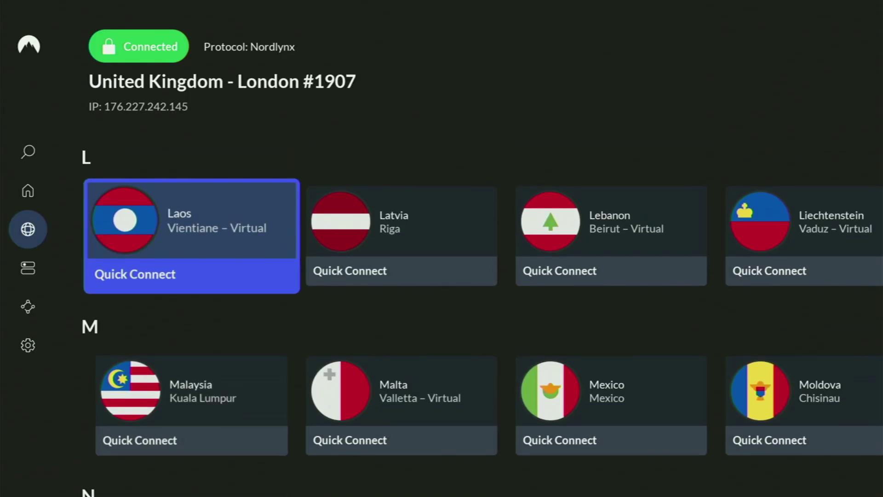
key(Up)
key(Up)
key(Up)
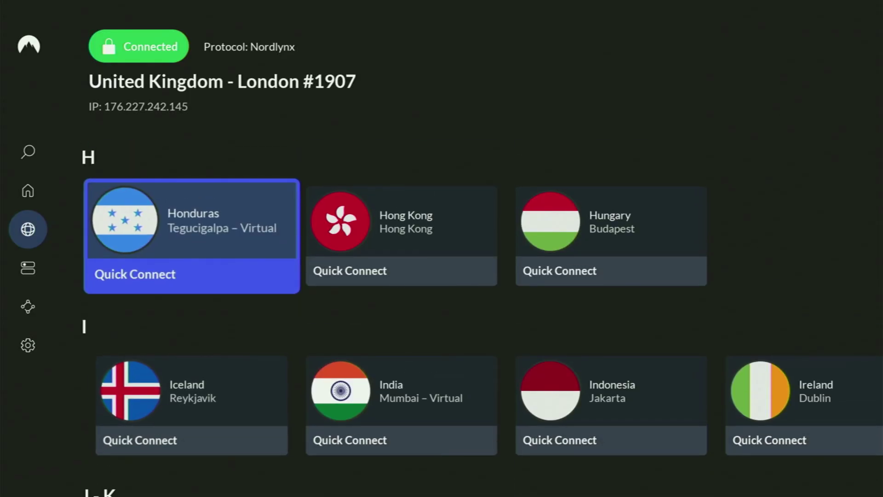
key(Up)
key(Up)
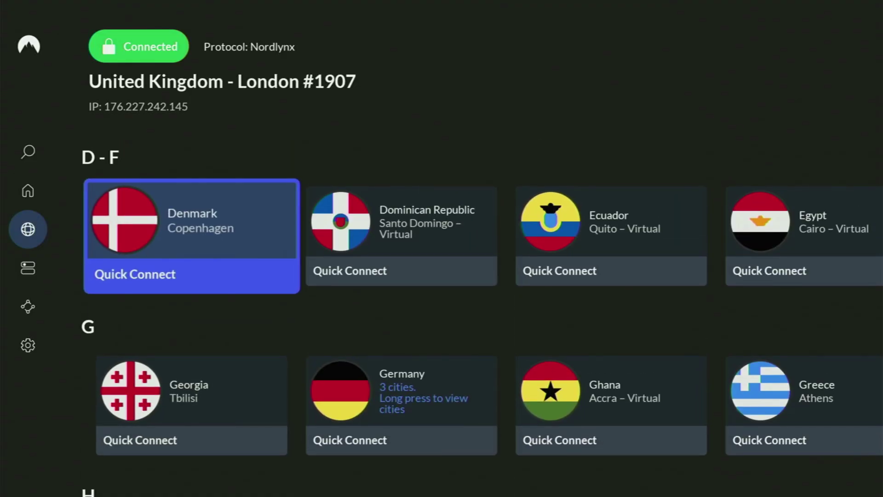
key(Up)
key(Up)
key(Up)
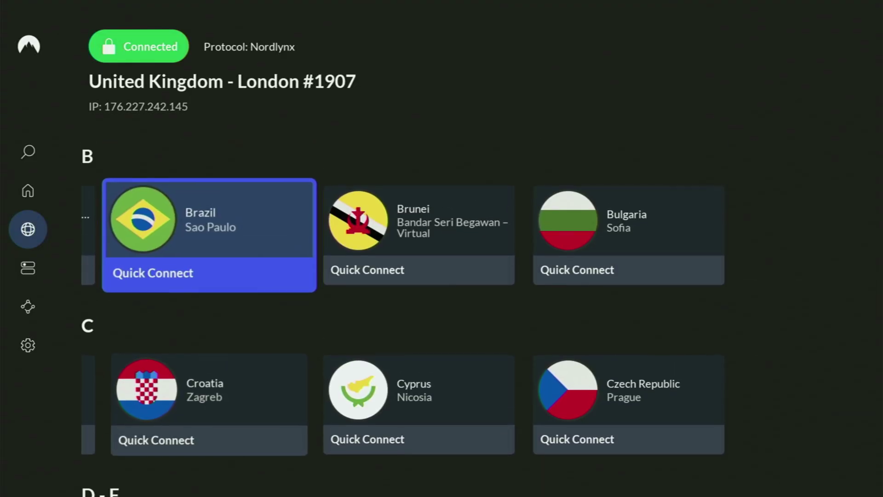
key(Up)
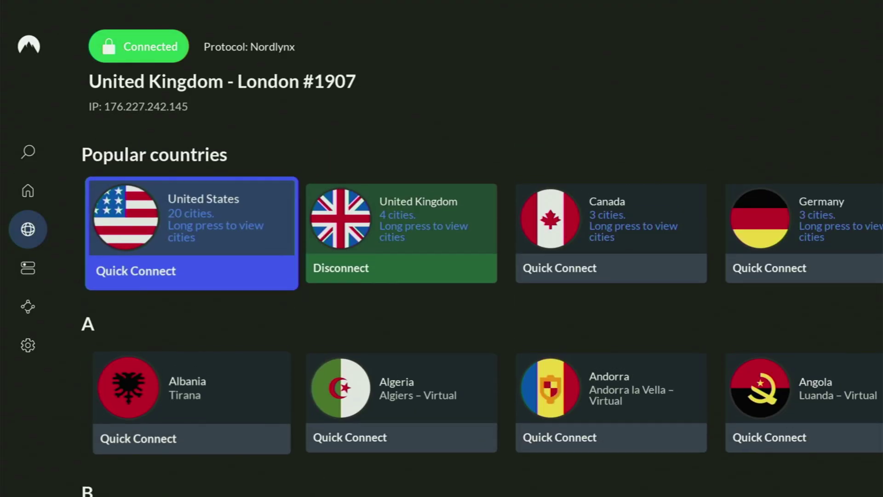
Look through the servers in the Popular countries row and the A row
key(Right)
key(Right)
key(Right)
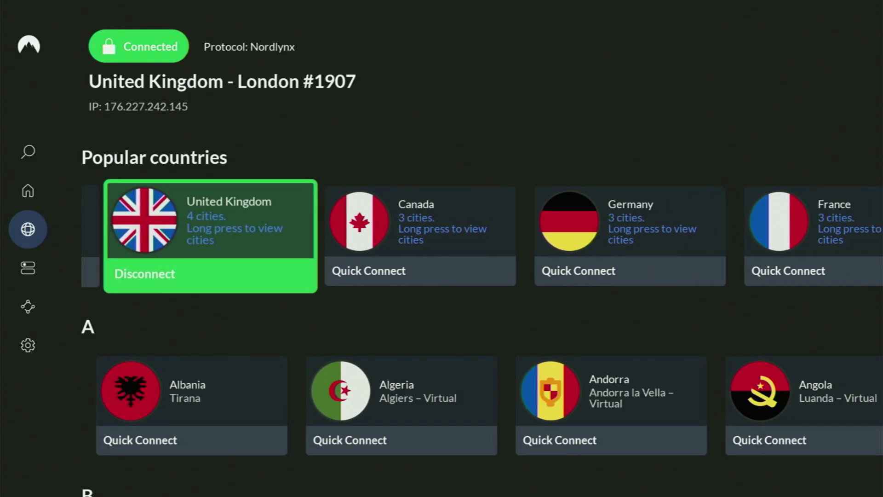
key(Down)
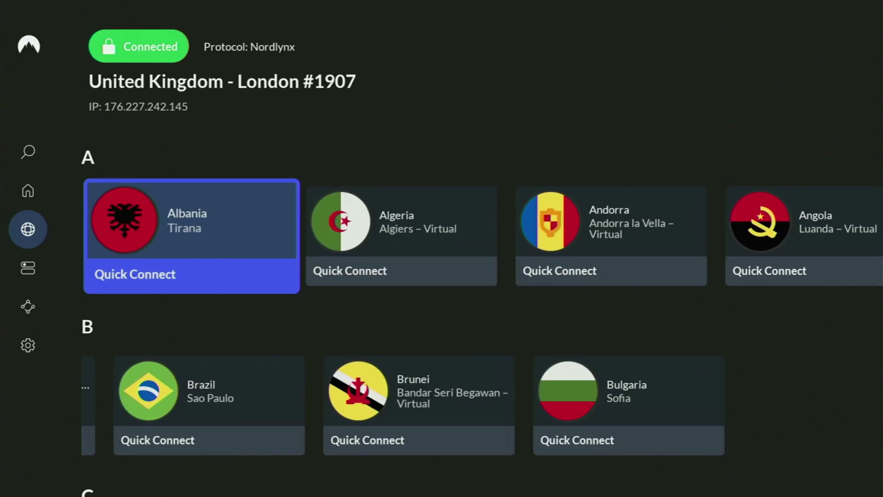
key(Right)
key(Right)
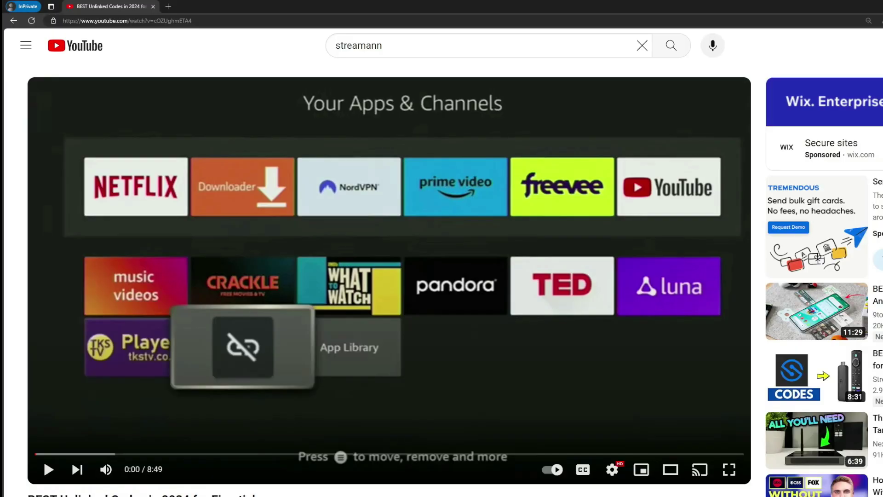
Switch to the browser, expand the YouTube video's description, and examine the NordVPN offer link and its 2-year deal page
scroll(294, 322, down, 7)
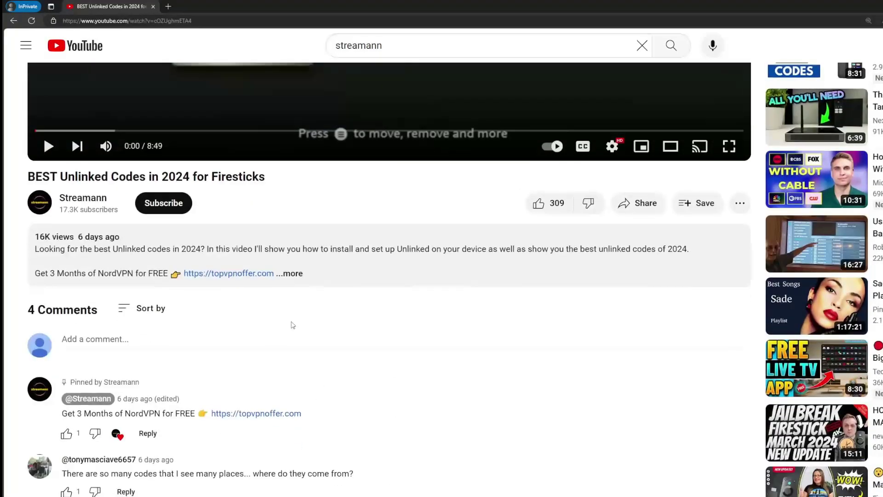
click(303, 289)
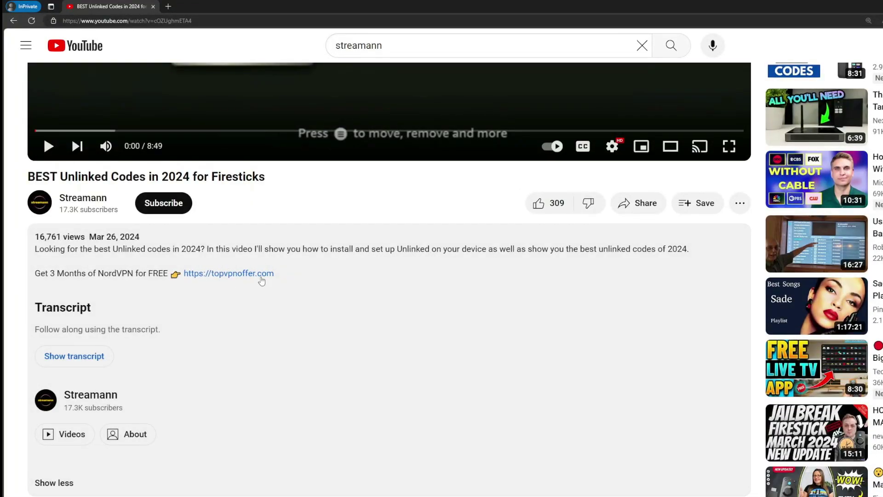
scroll(262, 281, down, 5)
drag(301, 396, 222, 396)
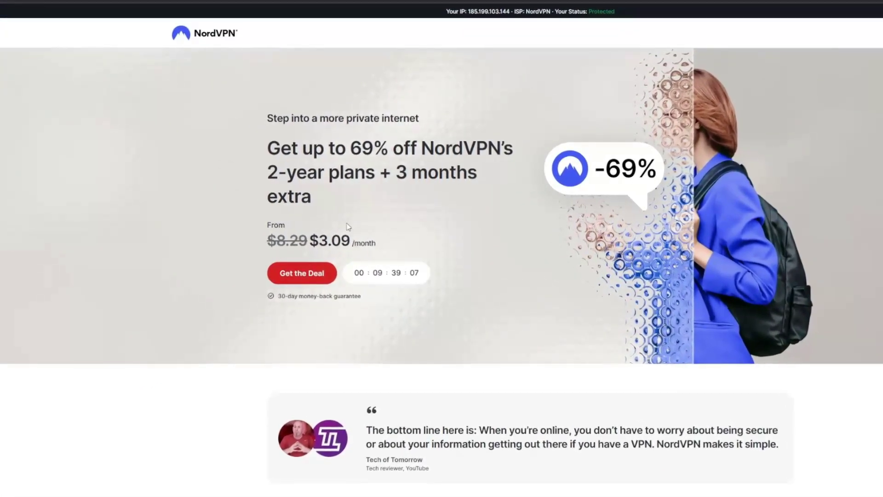
drag(395, 172, 488, 193)
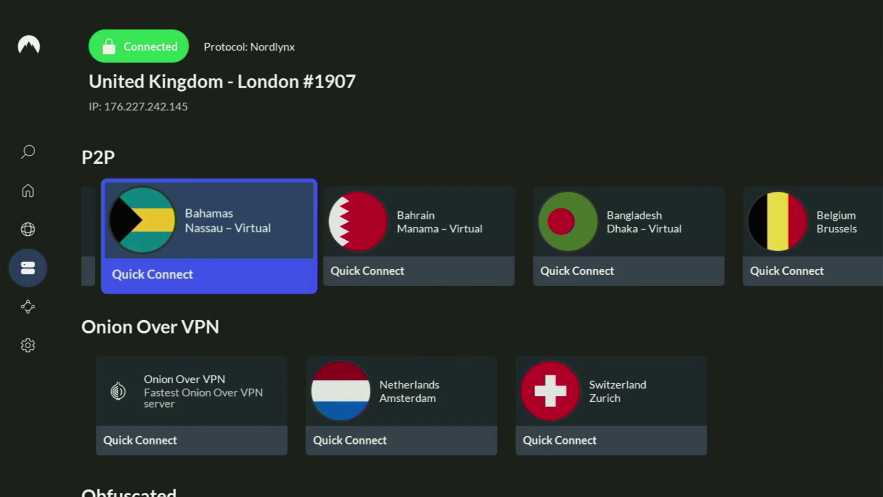
Connect to the Canada server in NordVPN's P2P row
key(Right)
key(Right)
key(Right)
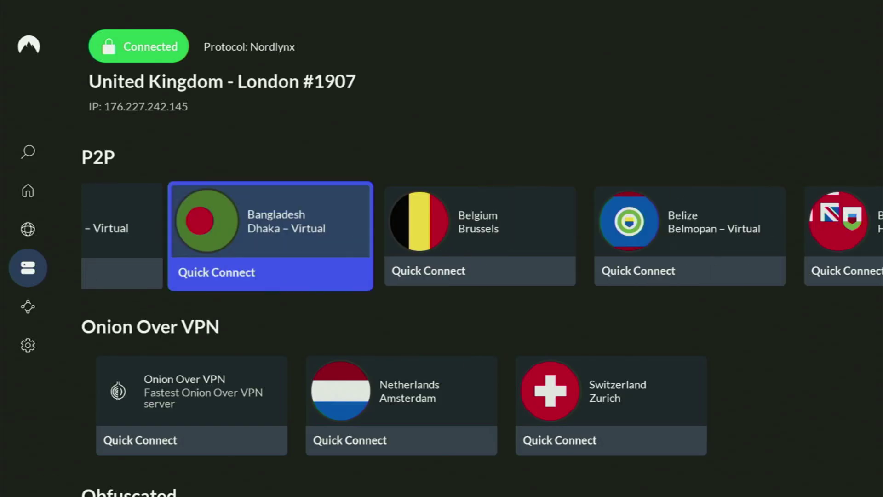
key(Right)
key(Right)
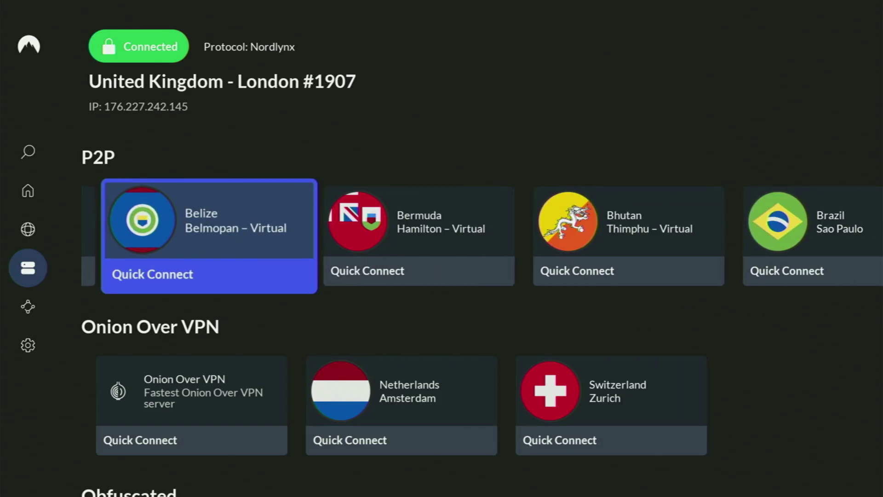
key(Right)
key(Right)
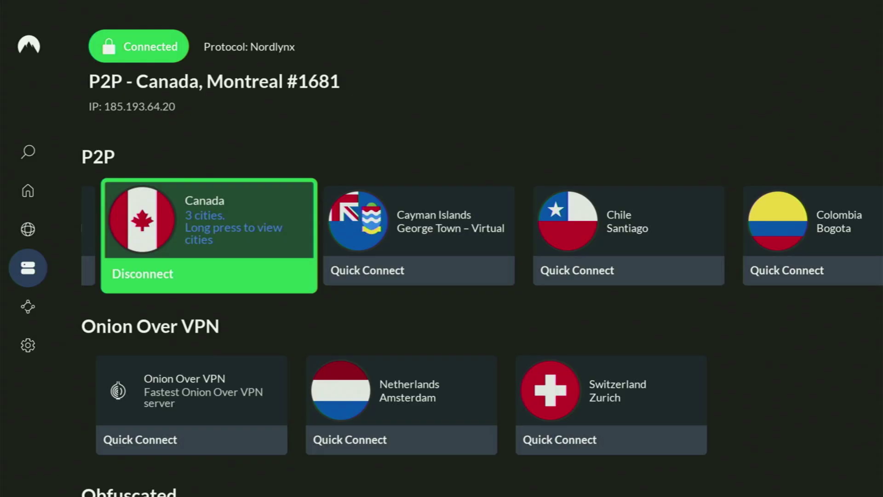
Return to the Fire TV home screen and launch Downloader from the app row
key(Home)
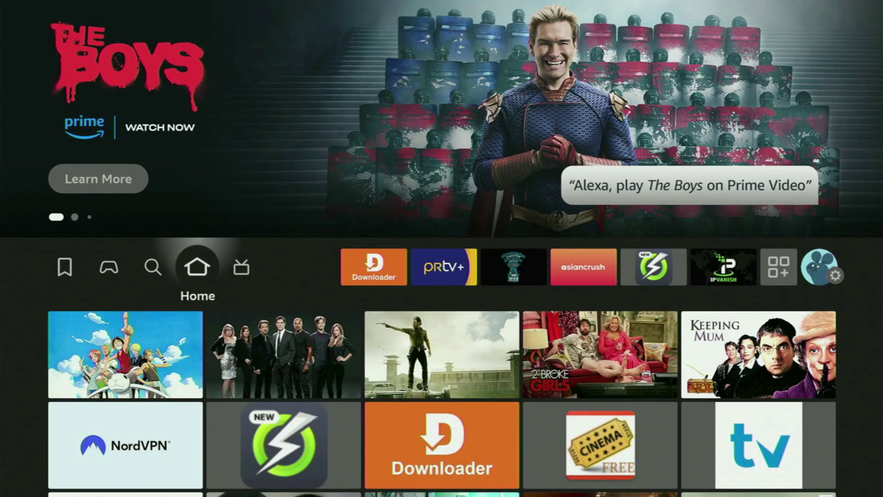
key(Down)
key(Down)
key(Right)
key(Right)
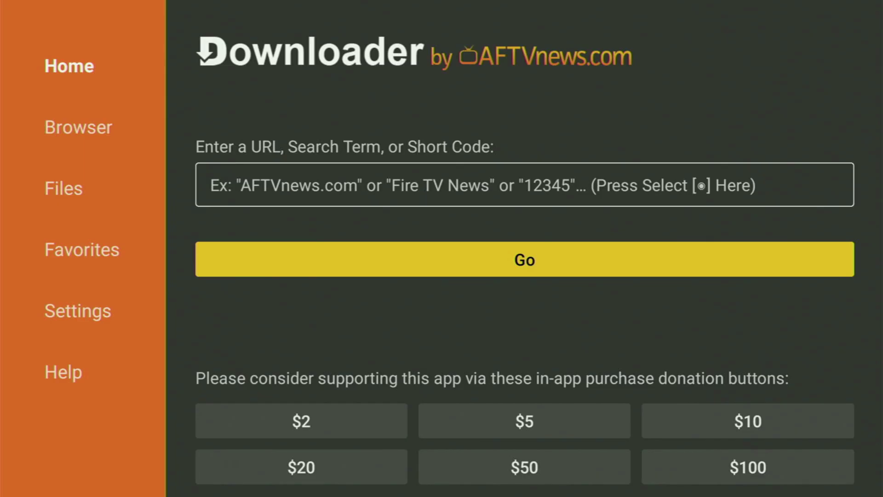
Open Downloader's URL entry field and enter "strem"
key(Up)
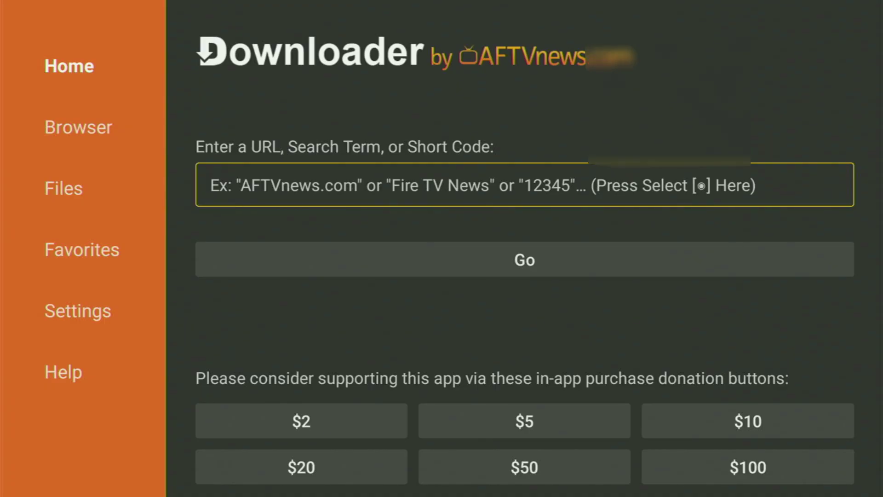
key(Return)
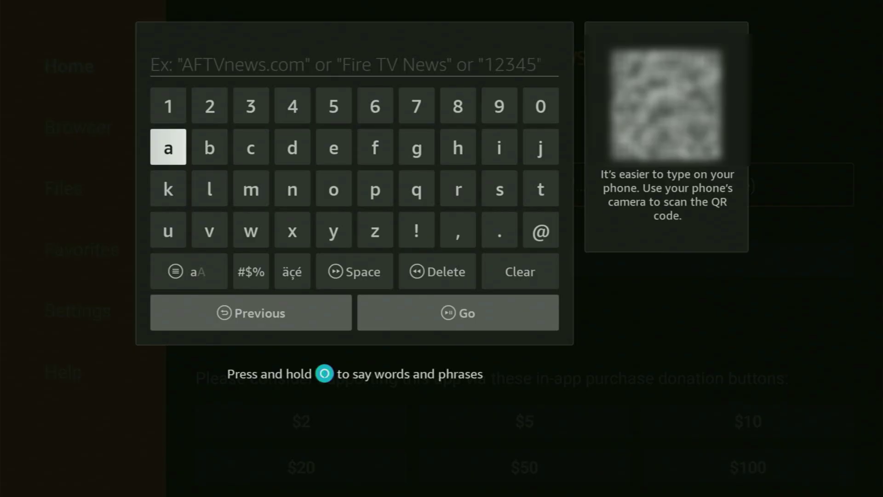
key(Down)
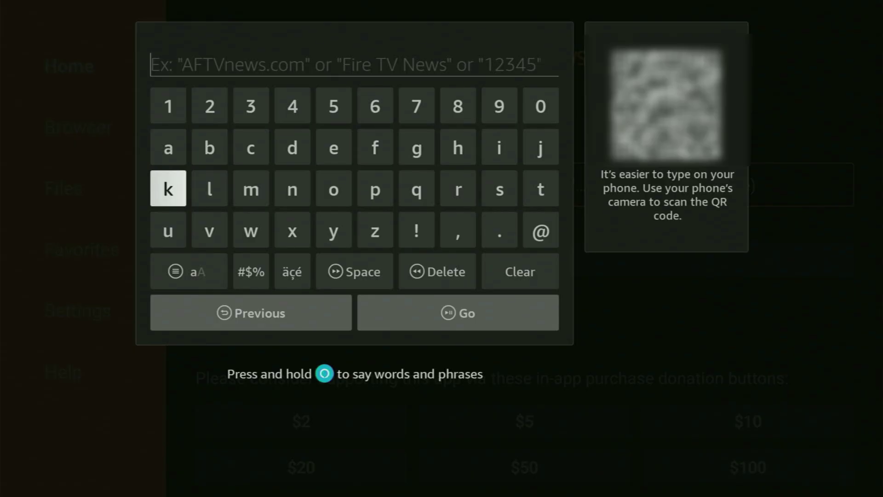
key(Right)
key(Right)
key(Right)
key(Right)
key(Right)
key(Right)
key(Right)
key(Right)
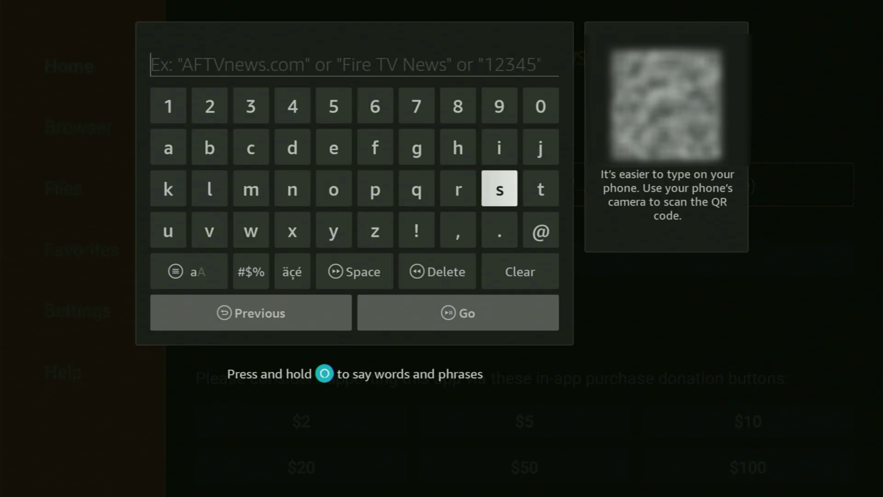
key(Return)
key(Right)
key(Return)
key(Left)
key(Left)
key(Return)
key(Up)
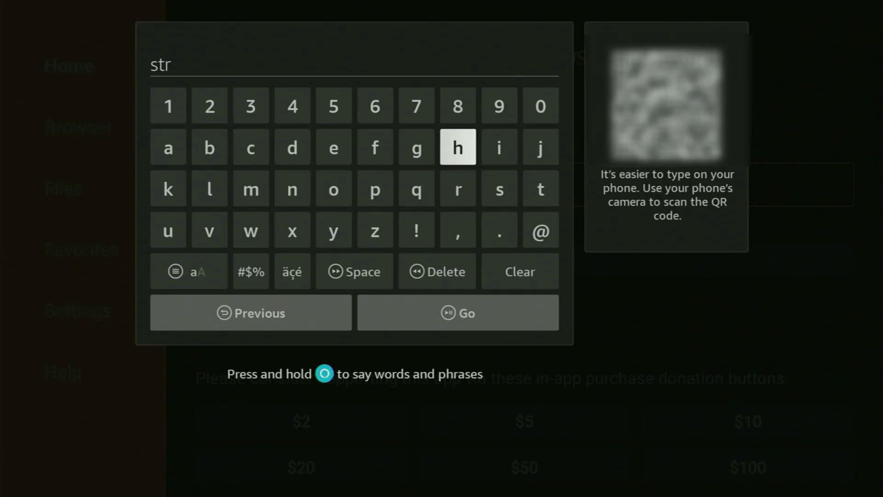
key(Left)
key(Left)
key(Left)
key(Return)
key(Down)
key(Left)
key(Left)
key(Return)
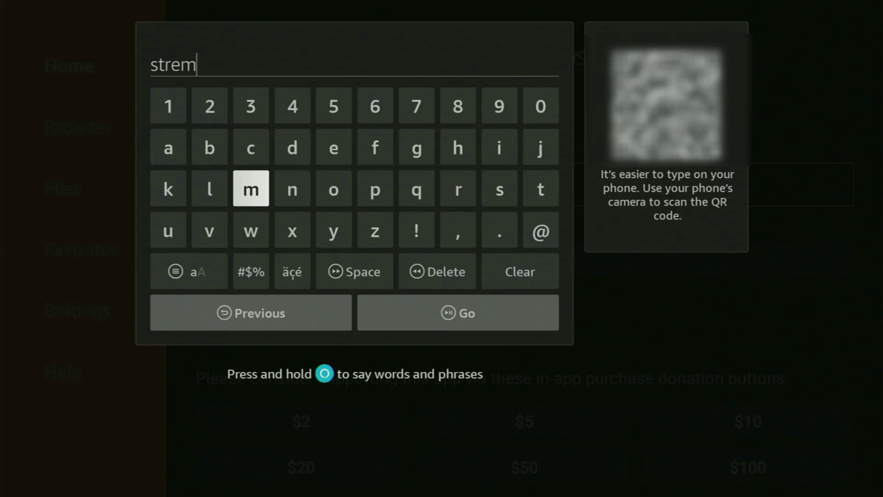
Extend the URL entry to "stremio." including the period
key(Right)
key(Right)
key(Right)
key(Right)
key(Right)
key(Right)
key(Up)
key(Return)
key(Down)
key(Left)
key(Left)
key(Left)
key(Left)
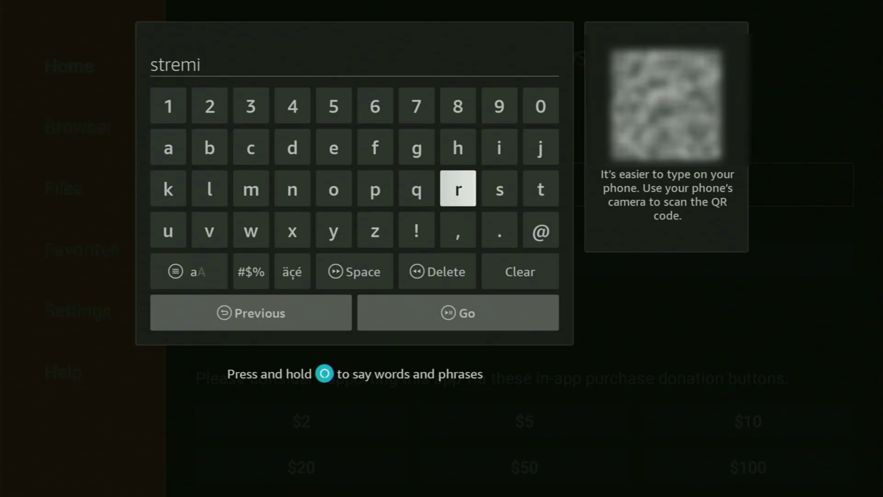
key(Return)
key(Down)
key(Right)
key(Right)
key(Right)
key(Right)
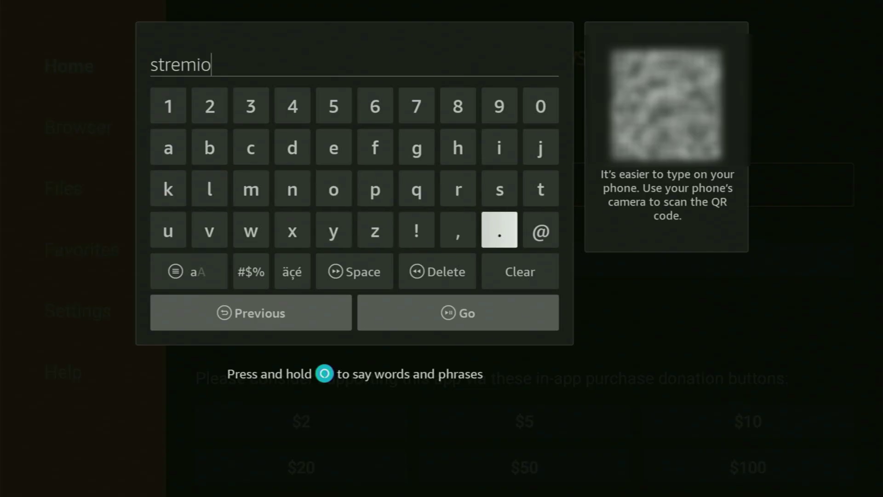
key(Return)
key(Up)
key(Up)
key(Left)
key(Left)
key(Left)
key(Left)
key(Left)
key(Return)
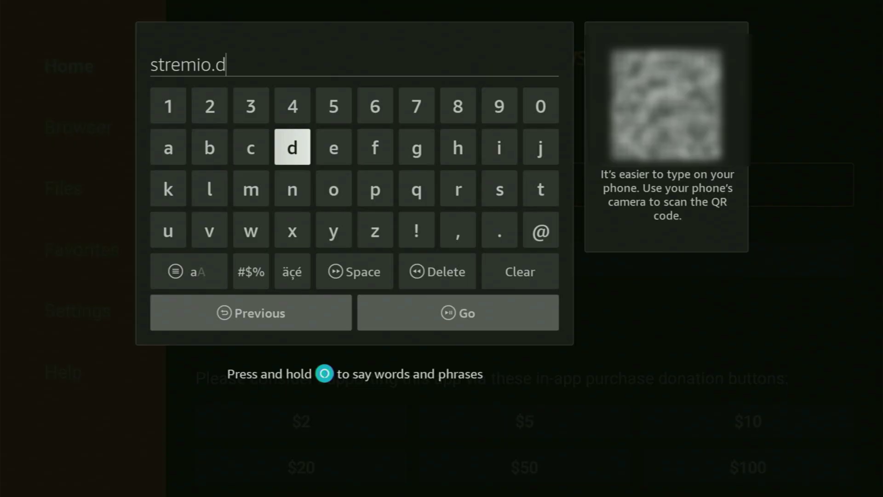
key(Down)
key(Down)
key(Right)
key(Down)
key(Right)
key(Return)
Remove the stray "d" from the URL entry and extend it to "stremio.c"
key(Up)
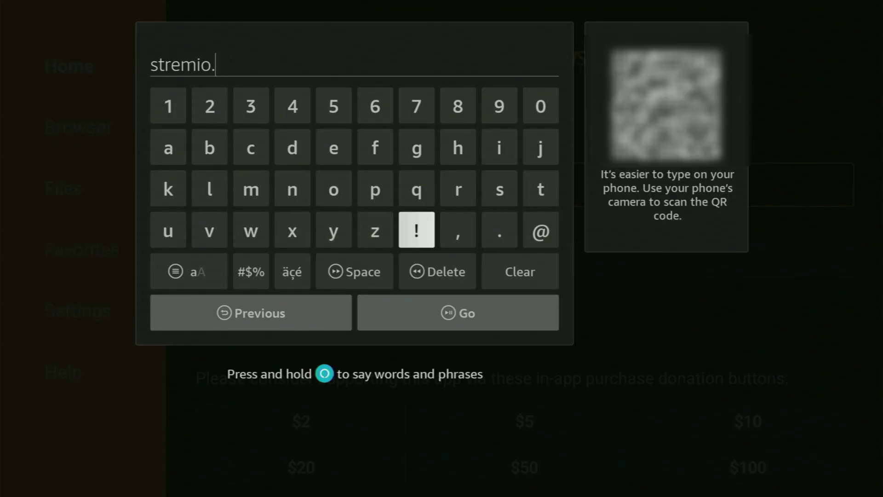
key(Left)
key(Left)
key(Left)
key(Left)
key(Up)
key(Up)
key(Return)
Complete the URL entry as "stremio.com"
key(Down)
key(Right)
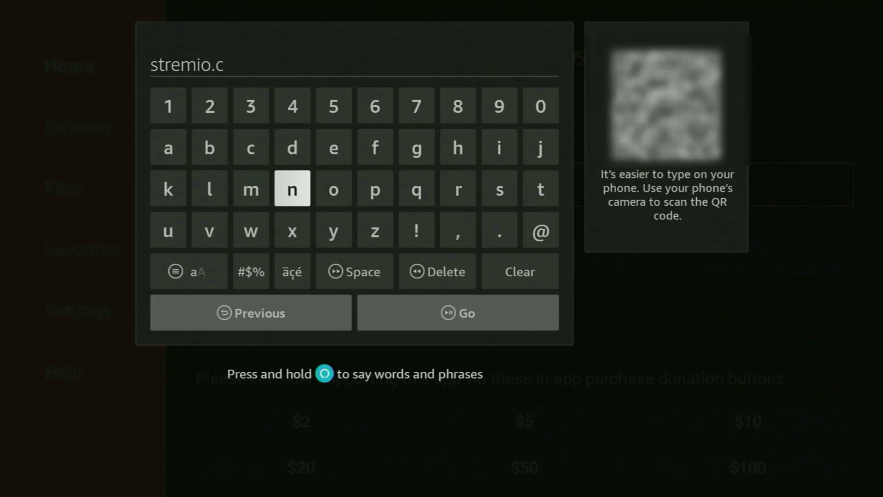
key(Right)
key(Return)
key(Left)
key(Left)
key(Return)
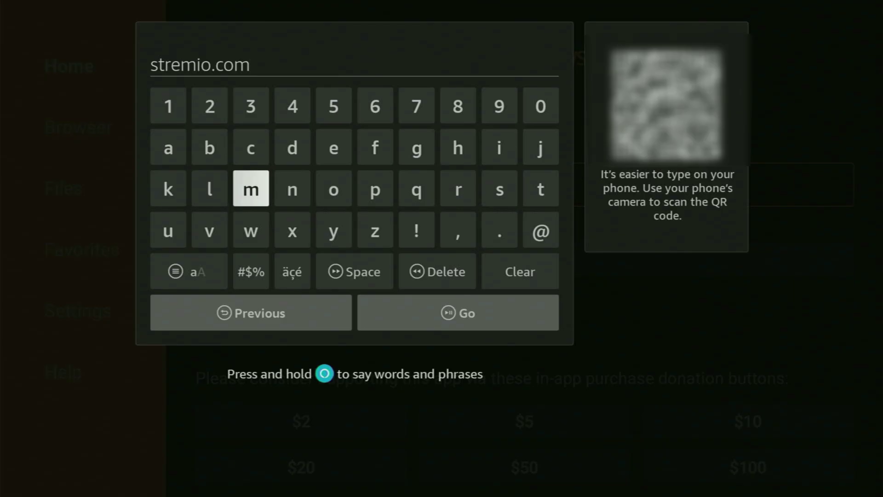
Submit the stremio.com address to load the Stremio website
key(Down)
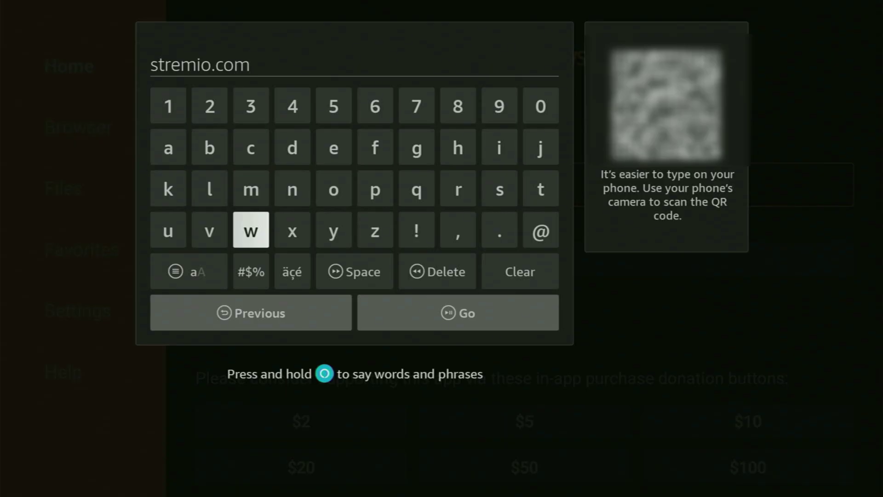
key(Down)
key(Down)
key(Right)
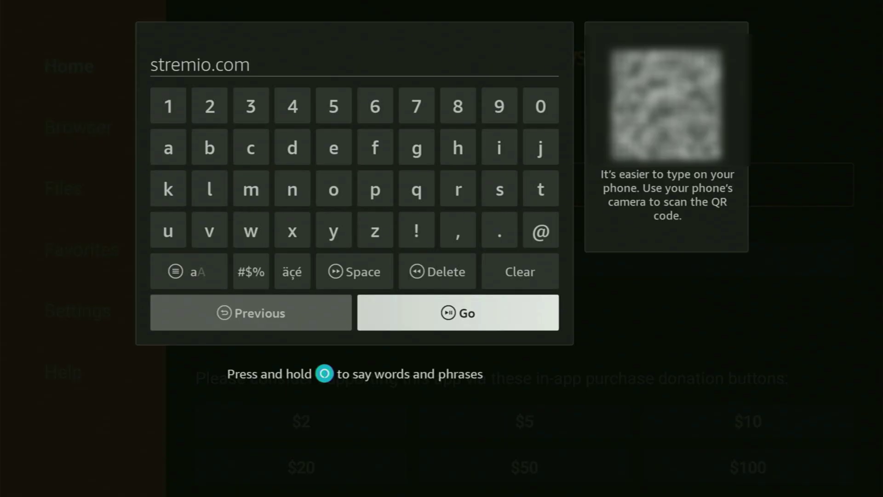
key(Return)
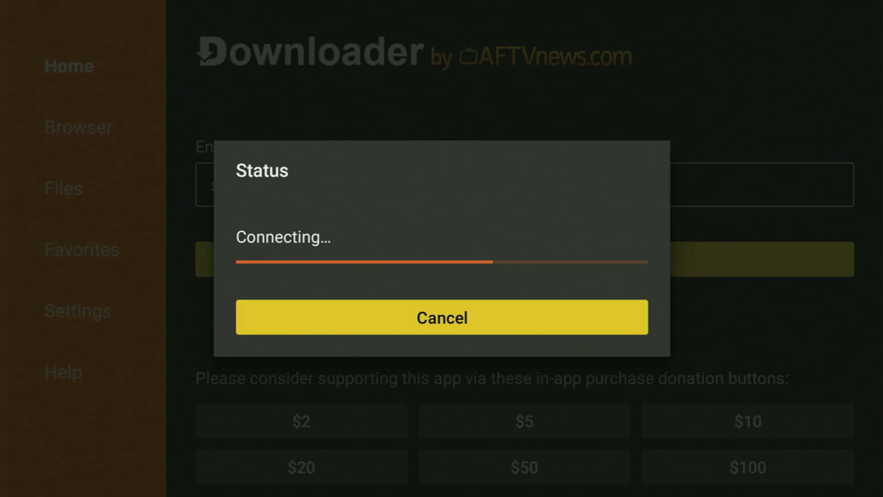
Switch Downloader's browser to fullscreen mode
key(Menu)
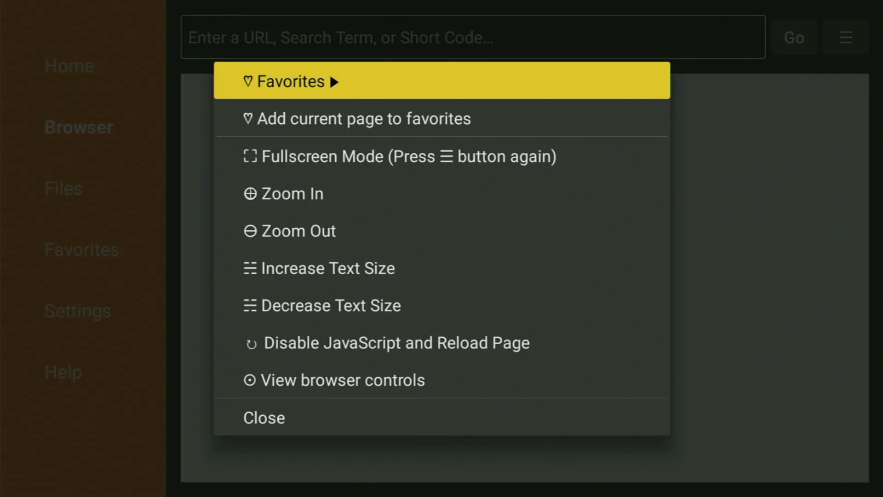
key(Down)
key(Down)
key(Return)
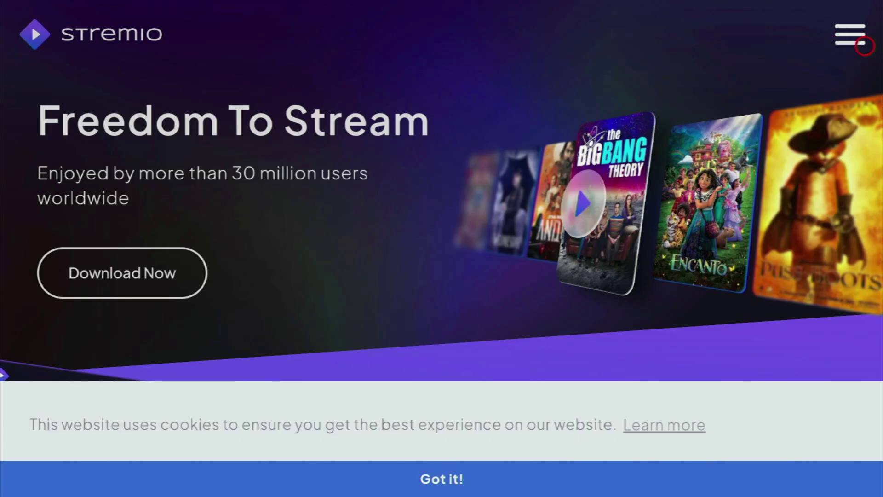
Open the Downloads page of the Stremio website
click(850, 36)
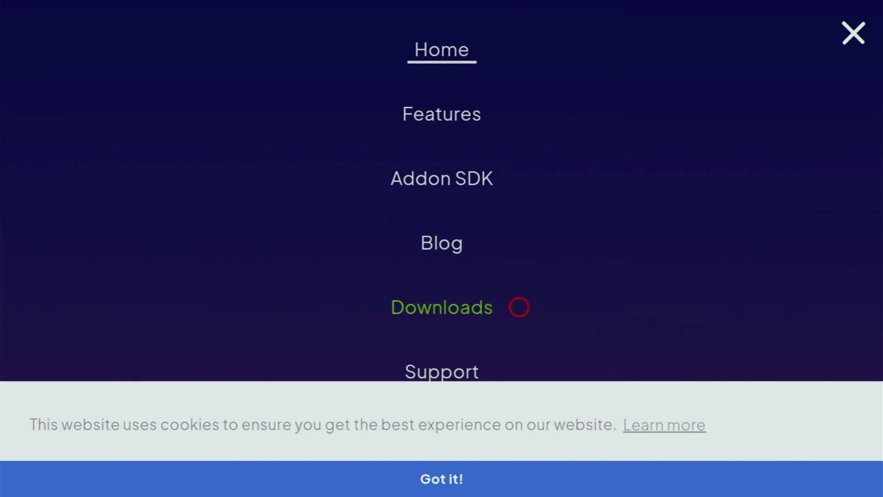
click(465, 306)
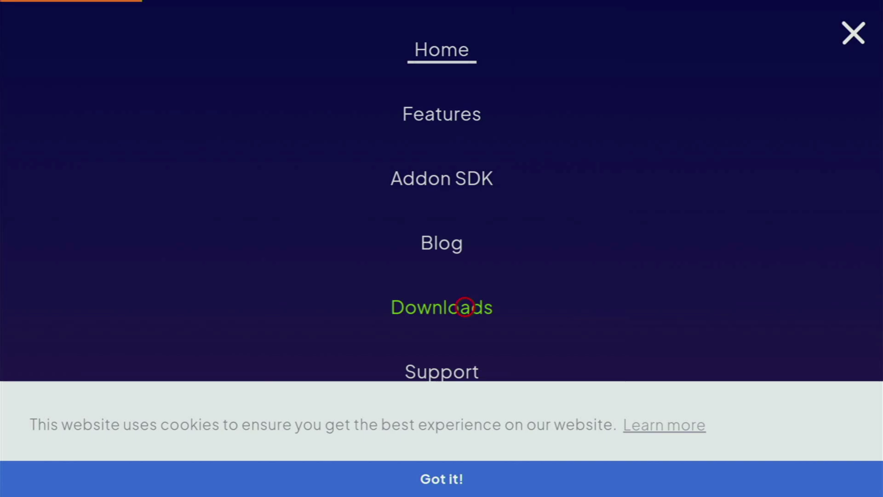
scroll(465, 478, down, 1)
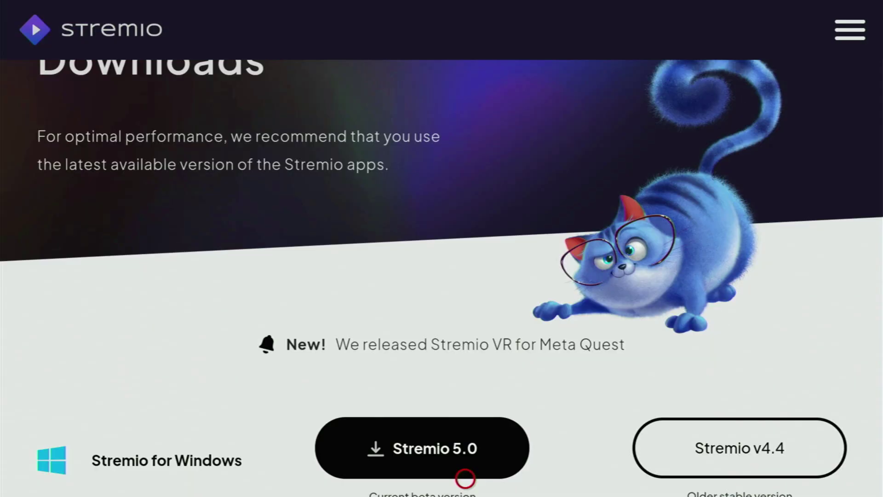
Download the Stremio 1.6.12 ARM APK offered under Stremio for Android TV
scroll(465, 478, down, 10)
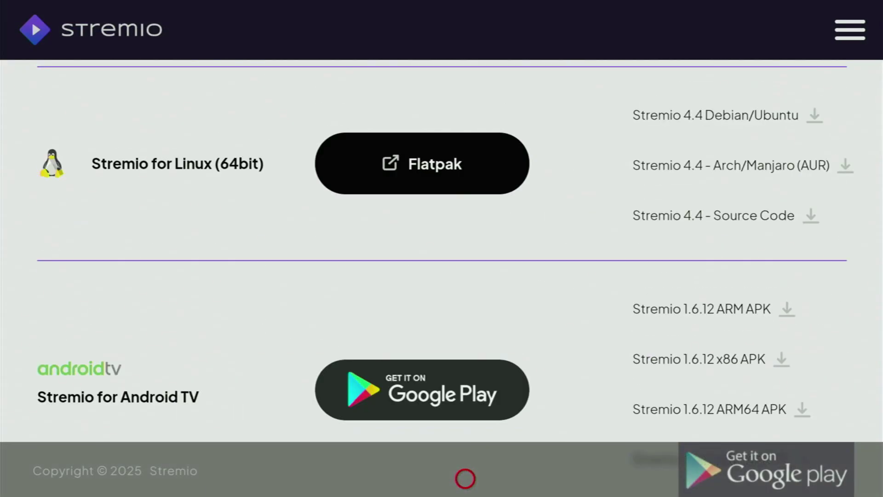
scroll(465, 479, down, 5)
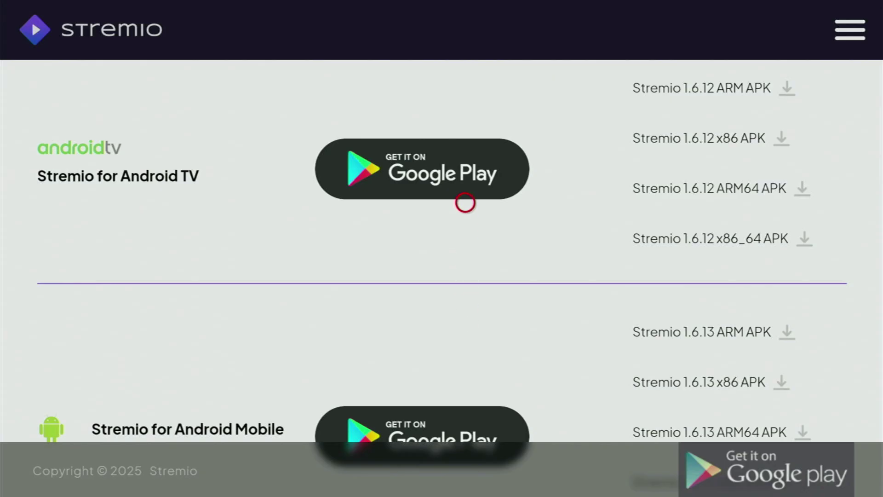
scroll(465, 25, up, 5)
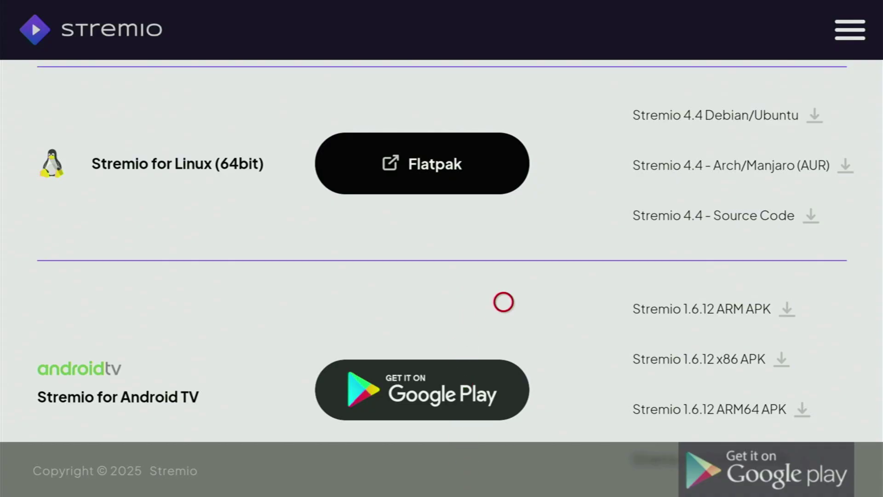
scroll(588, 456, down, 2)
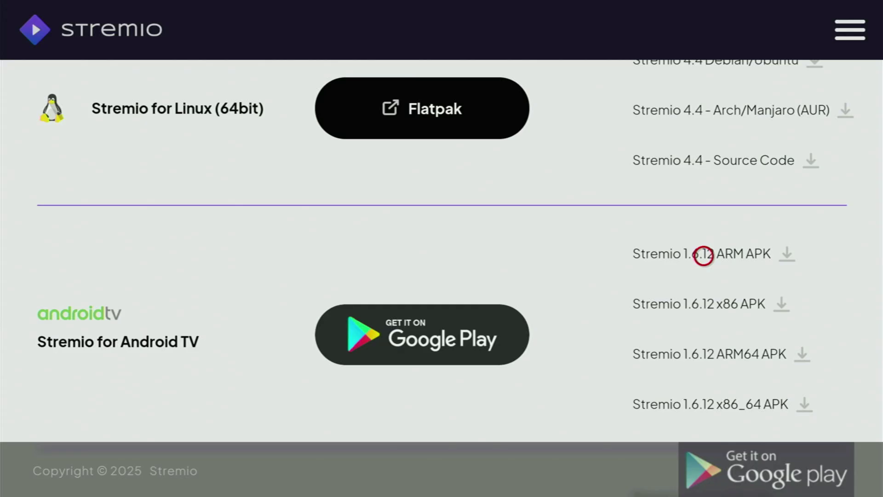
click(681, 256)
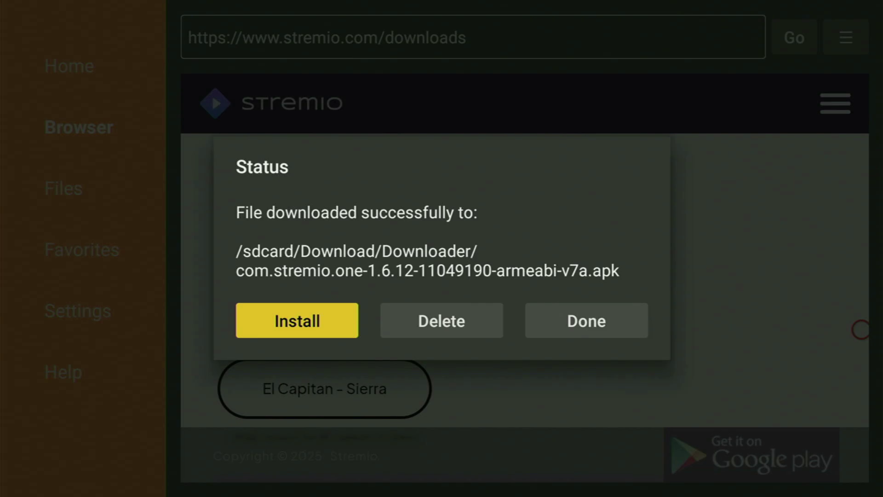
Delete the downloaded Stremio 1.6.12 APK file from the Downloader folder and confirm the deletion
key(Right)
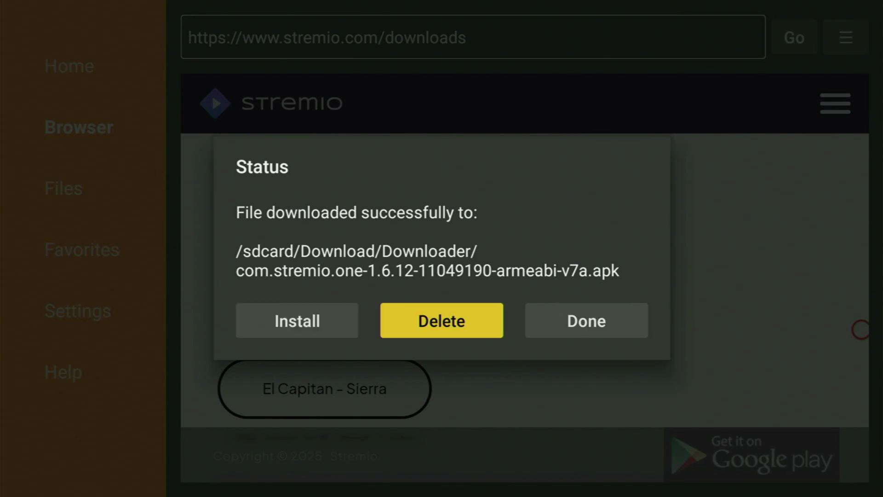
key(Return)
key(Left)
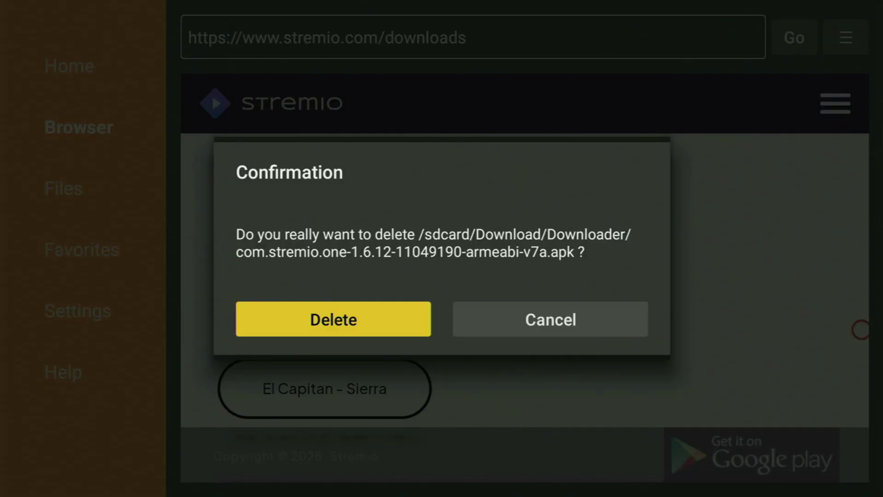
key(Return)
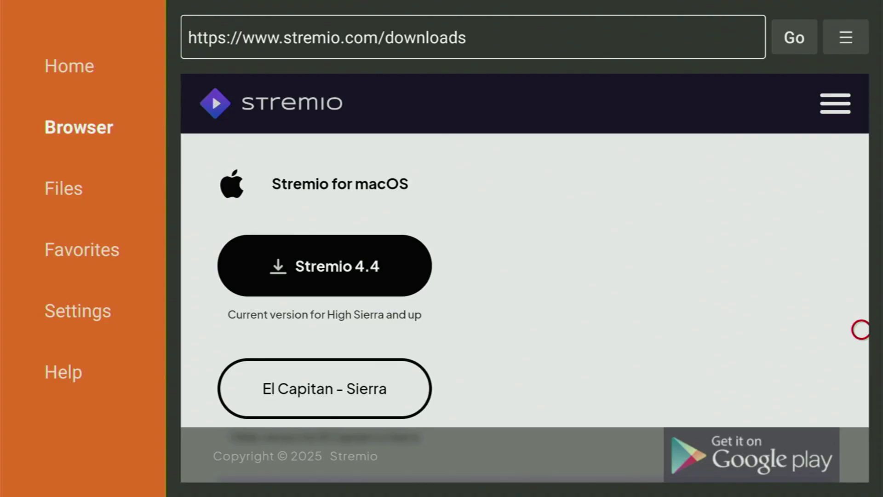
Return to the Fire TV home screen and open the full Your Apps & Channels list
key(Home)
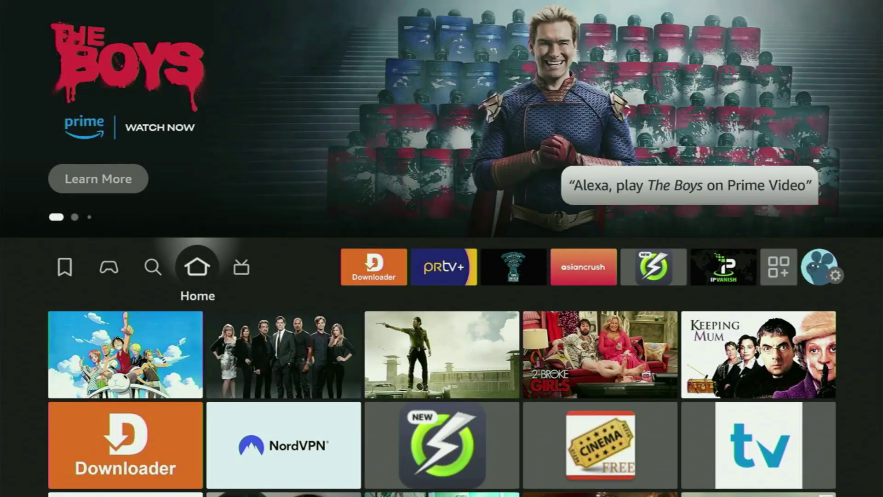
key(Right)
key(Right)
key(Right)
key(Right)
key(Right)
key(Right)
key(Right)
key(Right)
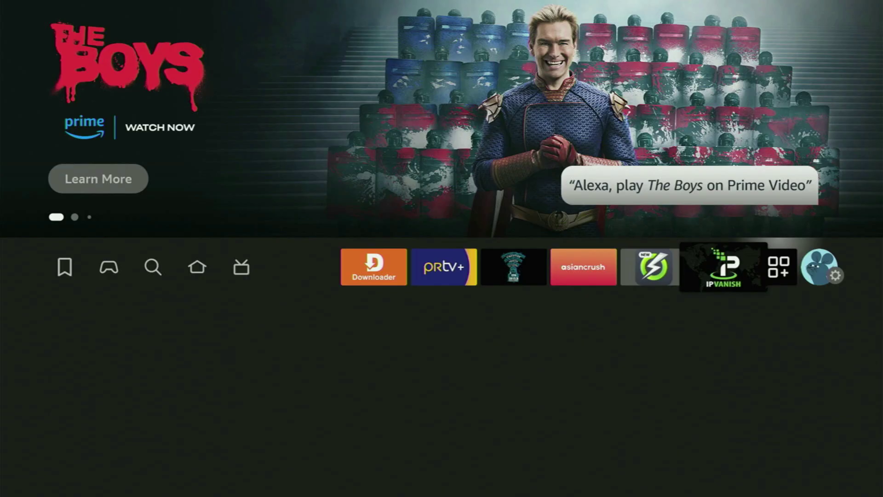
key(Return)
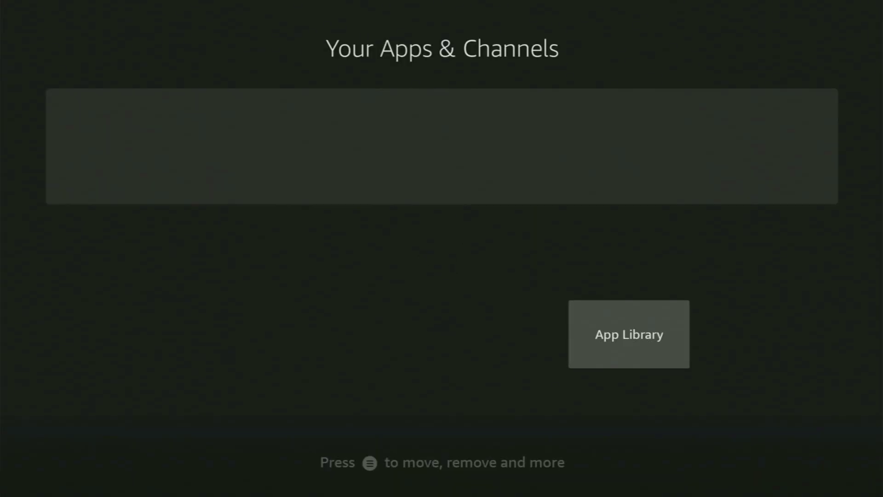
Move the newly installed Stremio app to the front of the Your Apps & Channels list
key(Down)
key(Down)
key(Right)
key(Right)
key(Right)
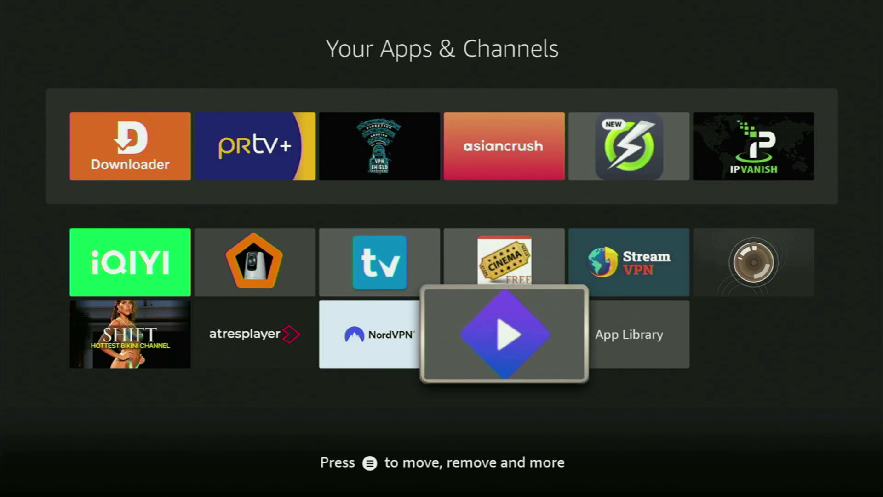
key(Menu)
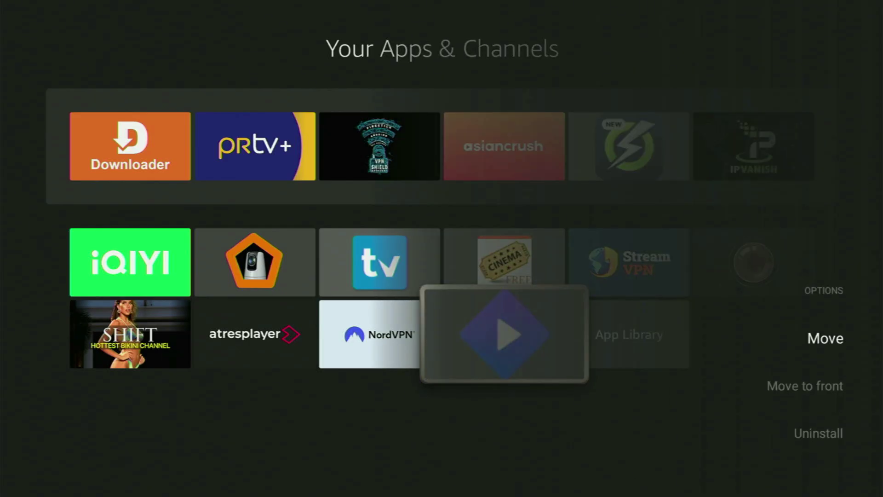
key(Down)
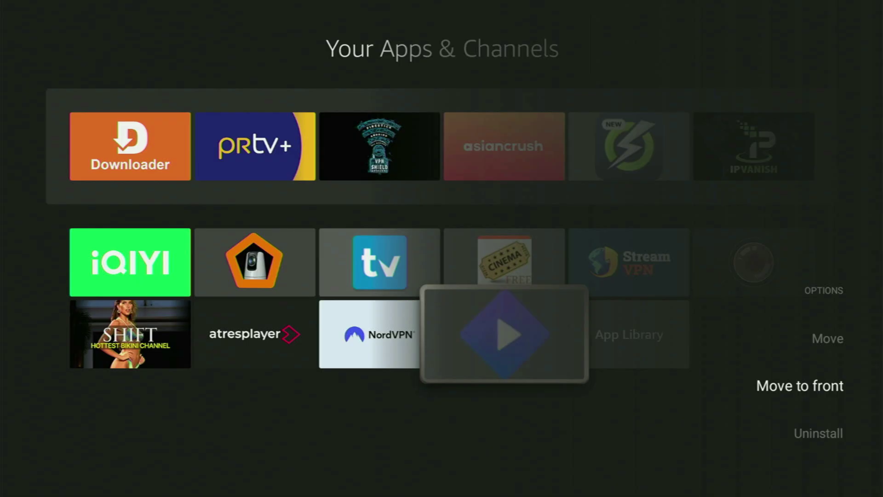
key(Return)
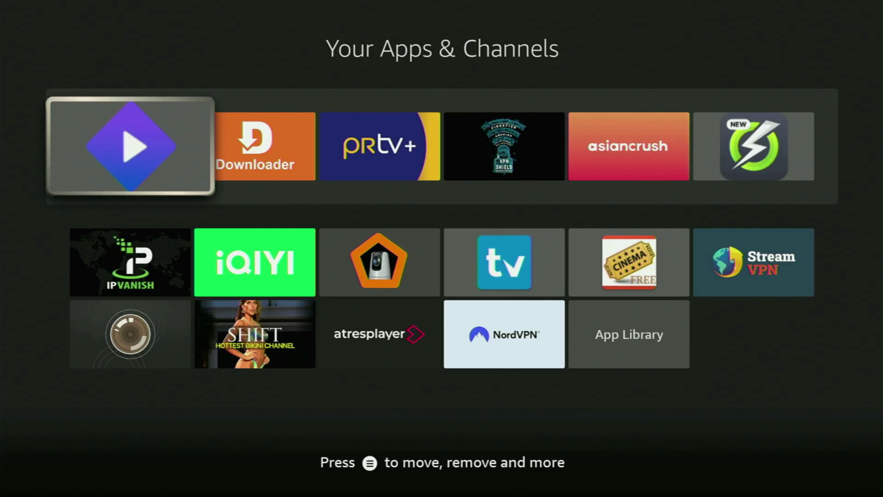
Select the NordVPN app in the Your Apps & Channels list
key(Down)
key(Down)
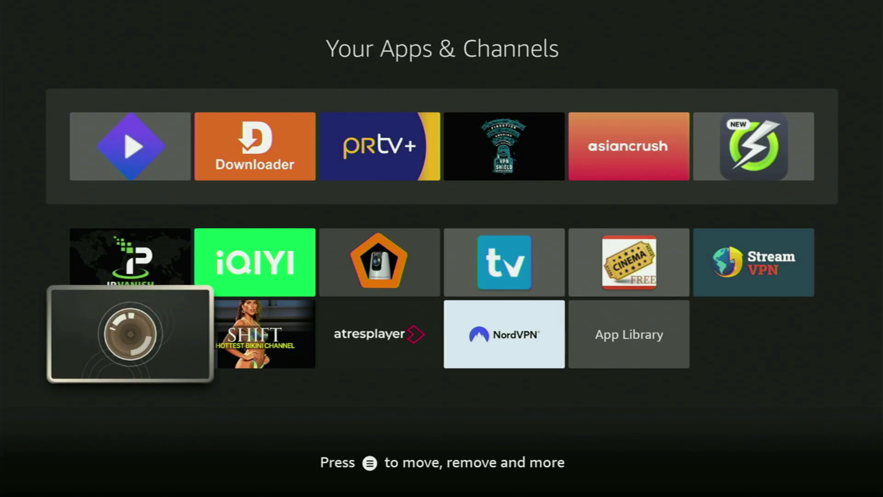
key(Right)
key(Right)
key(Right)
key(Right)
key(Left)
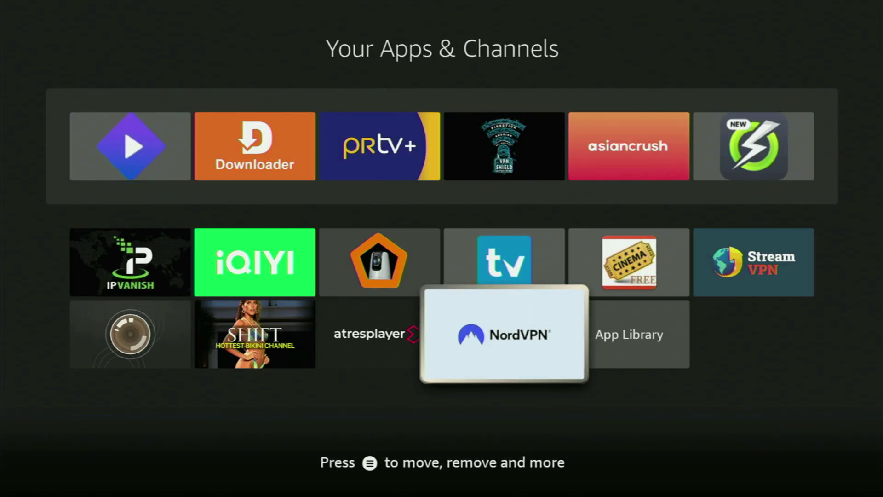